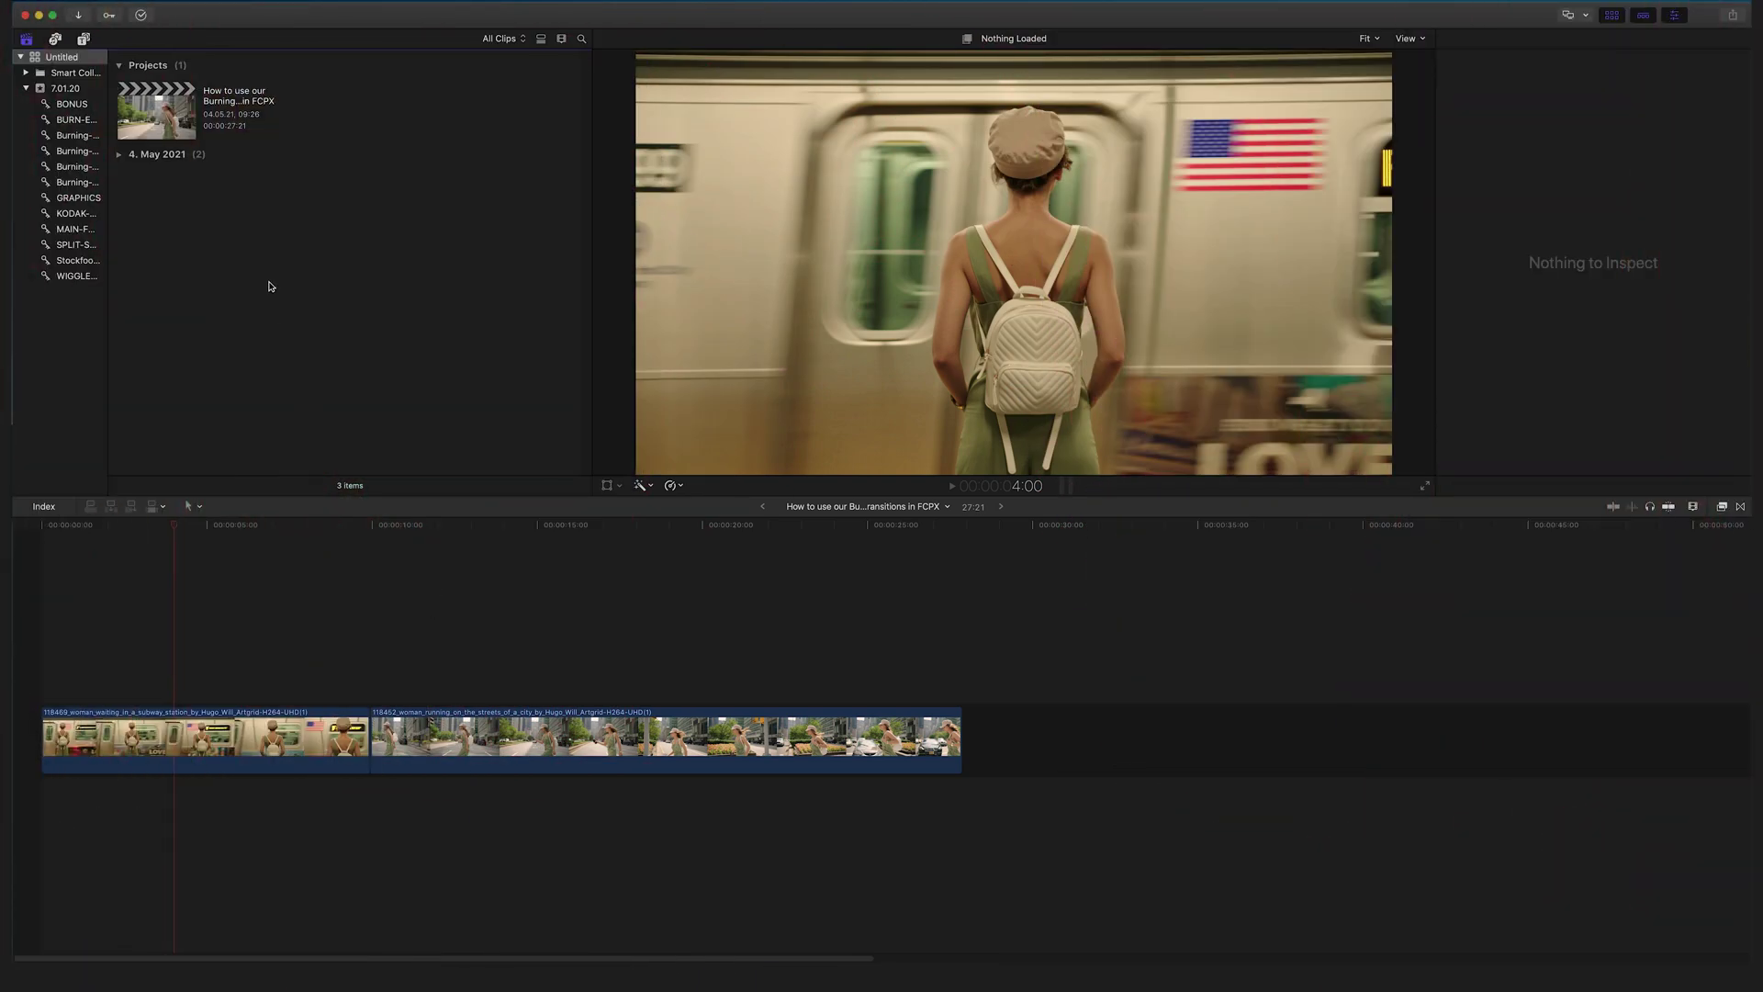
Import MAIN-FOLDER from Burning-Transitions into the 7.01.20 event via File > Import > Media
right_click(310, 321)
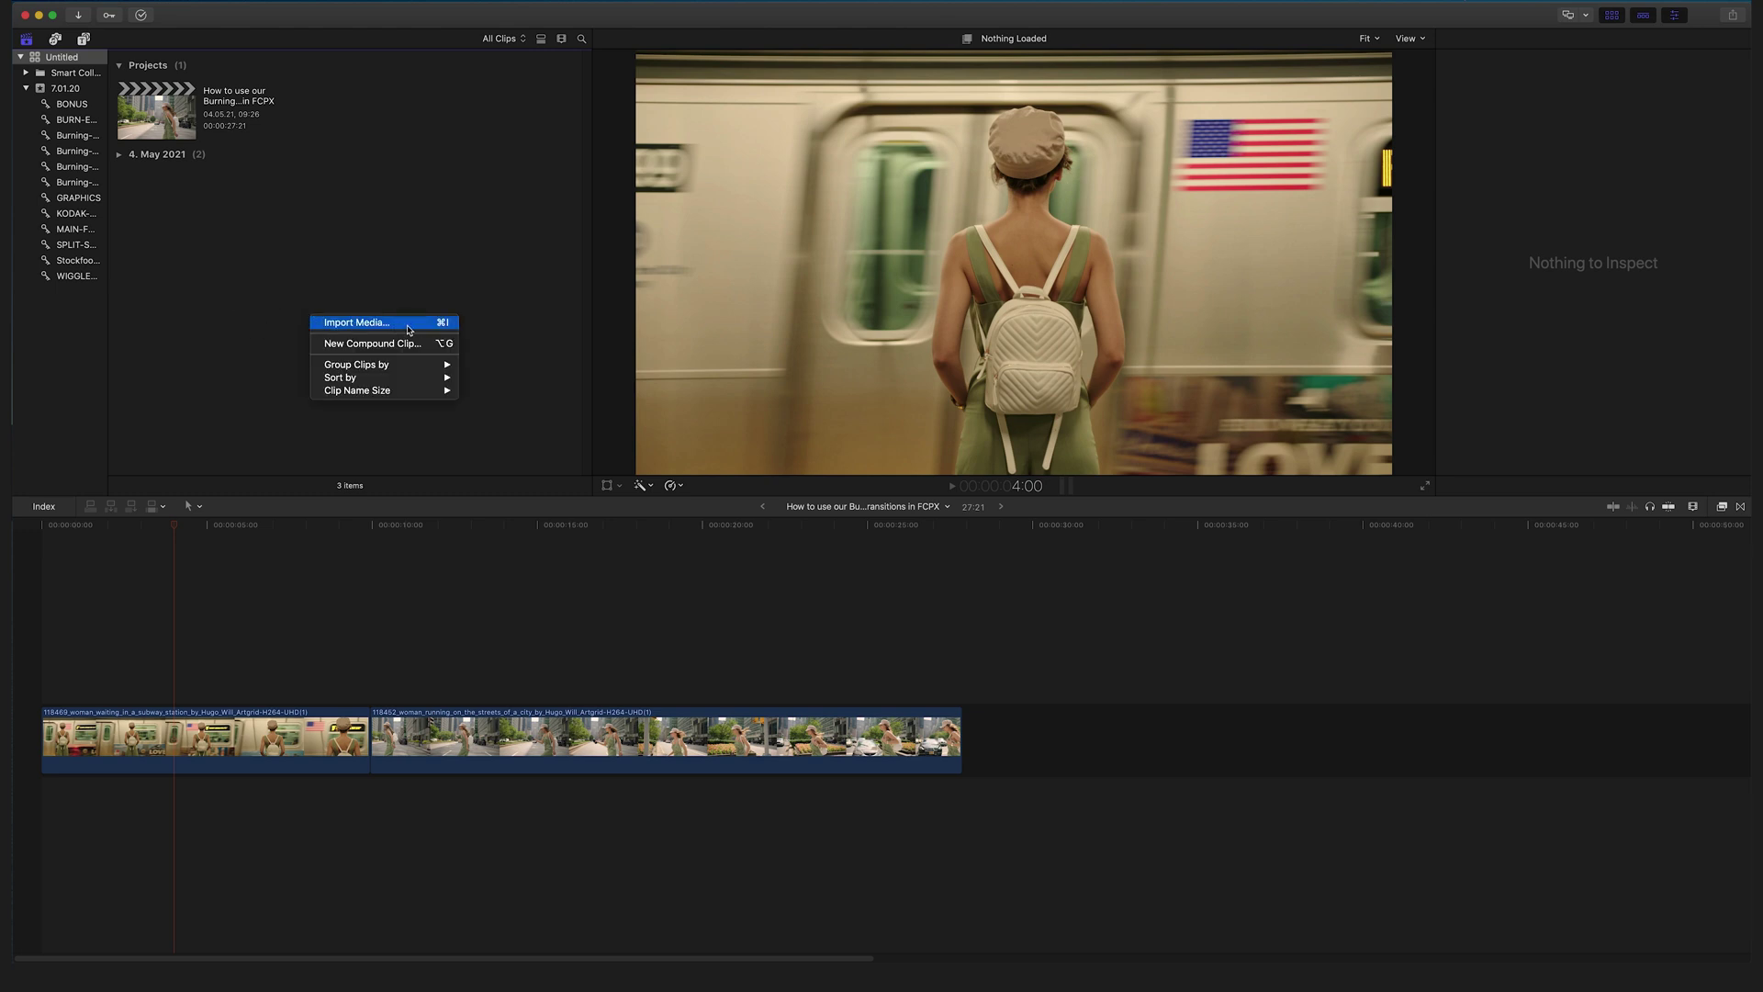
left_click(382, 246)
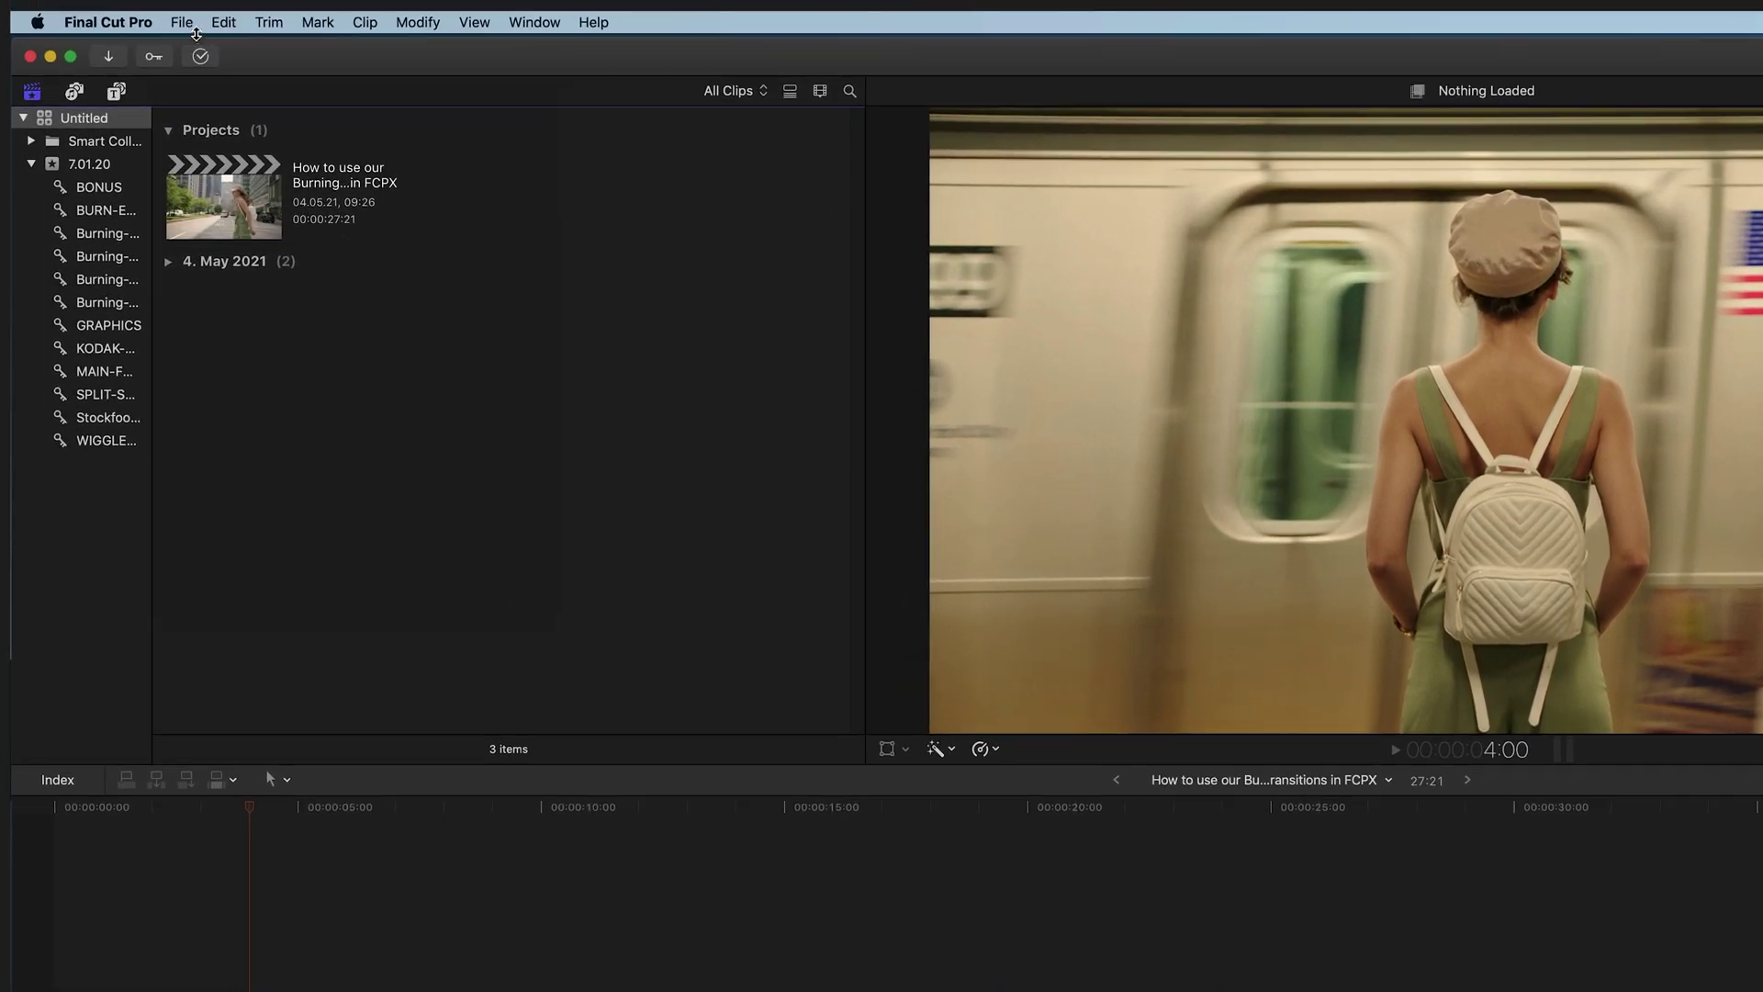
left_click(167, 11)
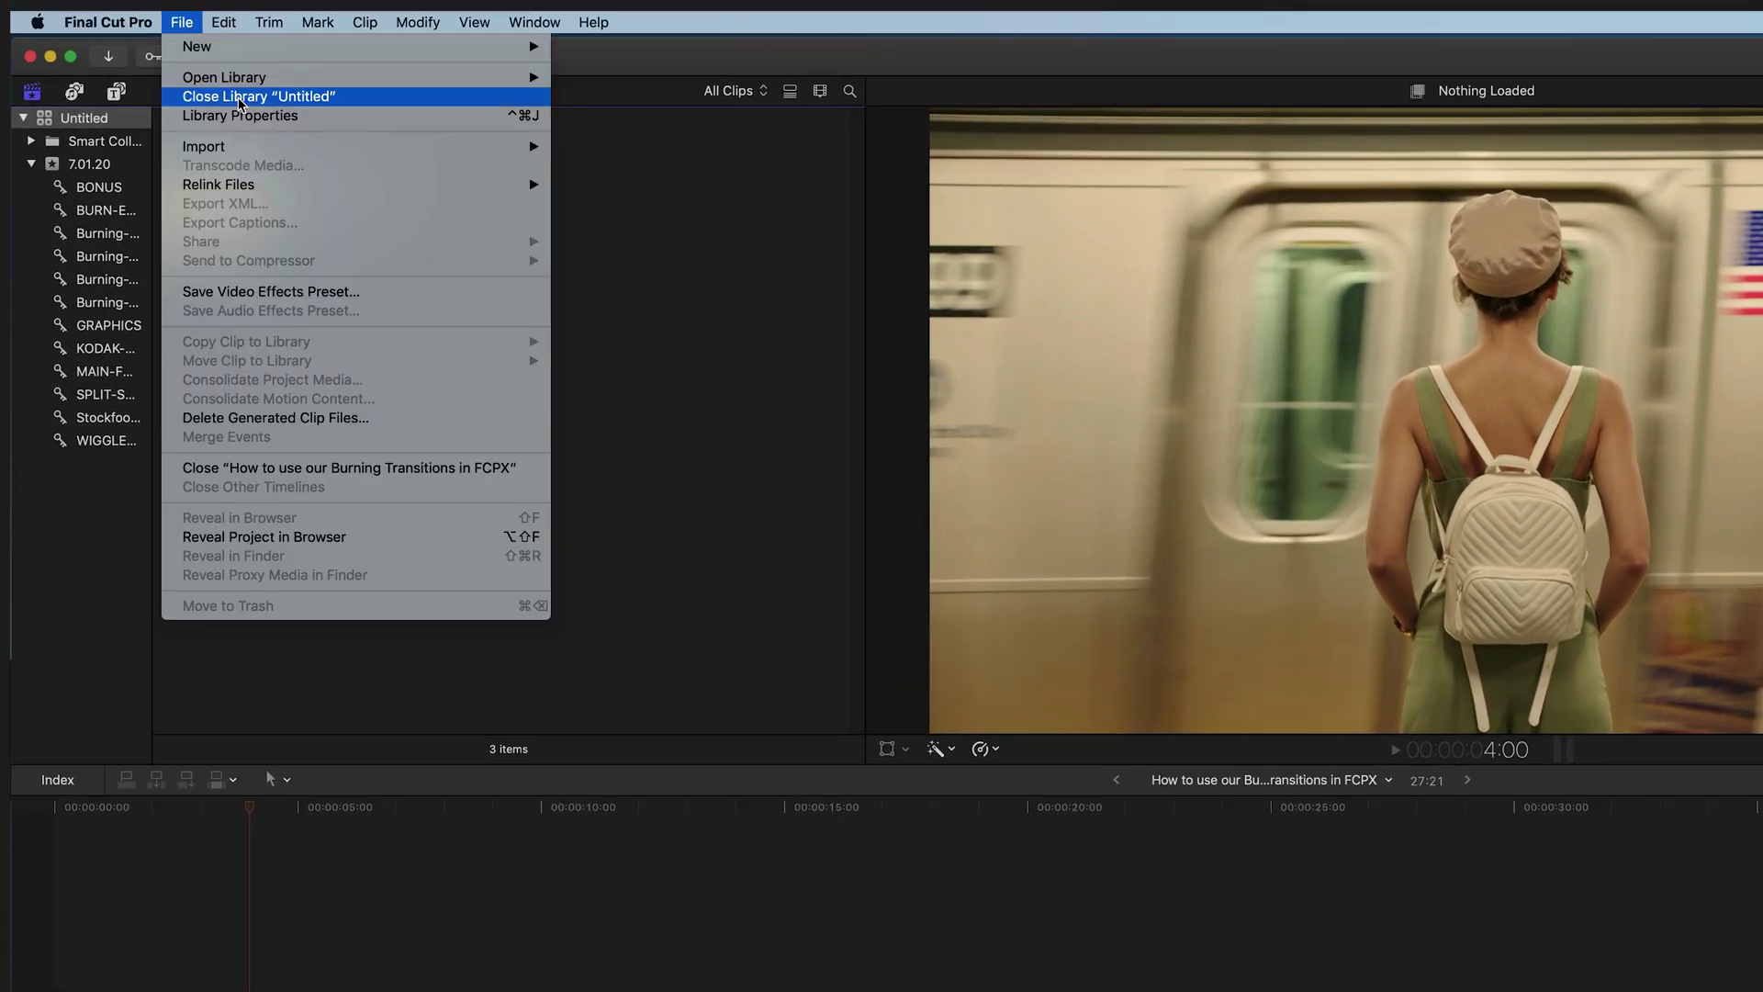
mouse_move(280, 152)
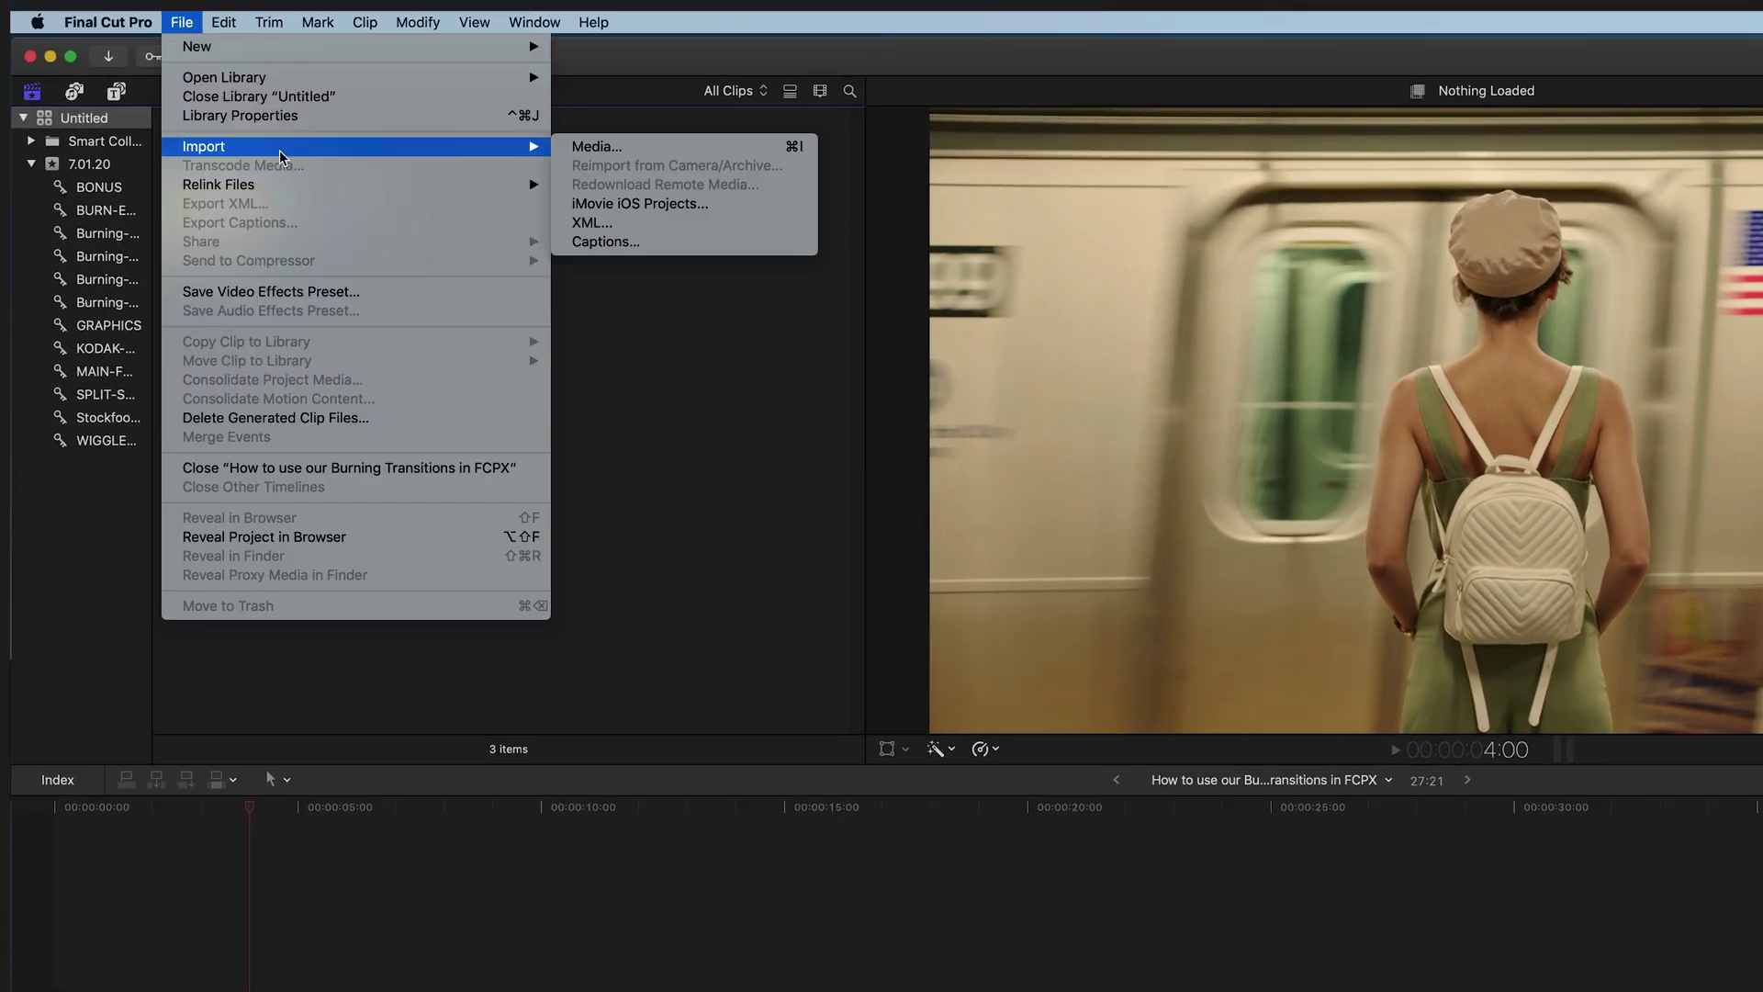
left_click(654, 154)
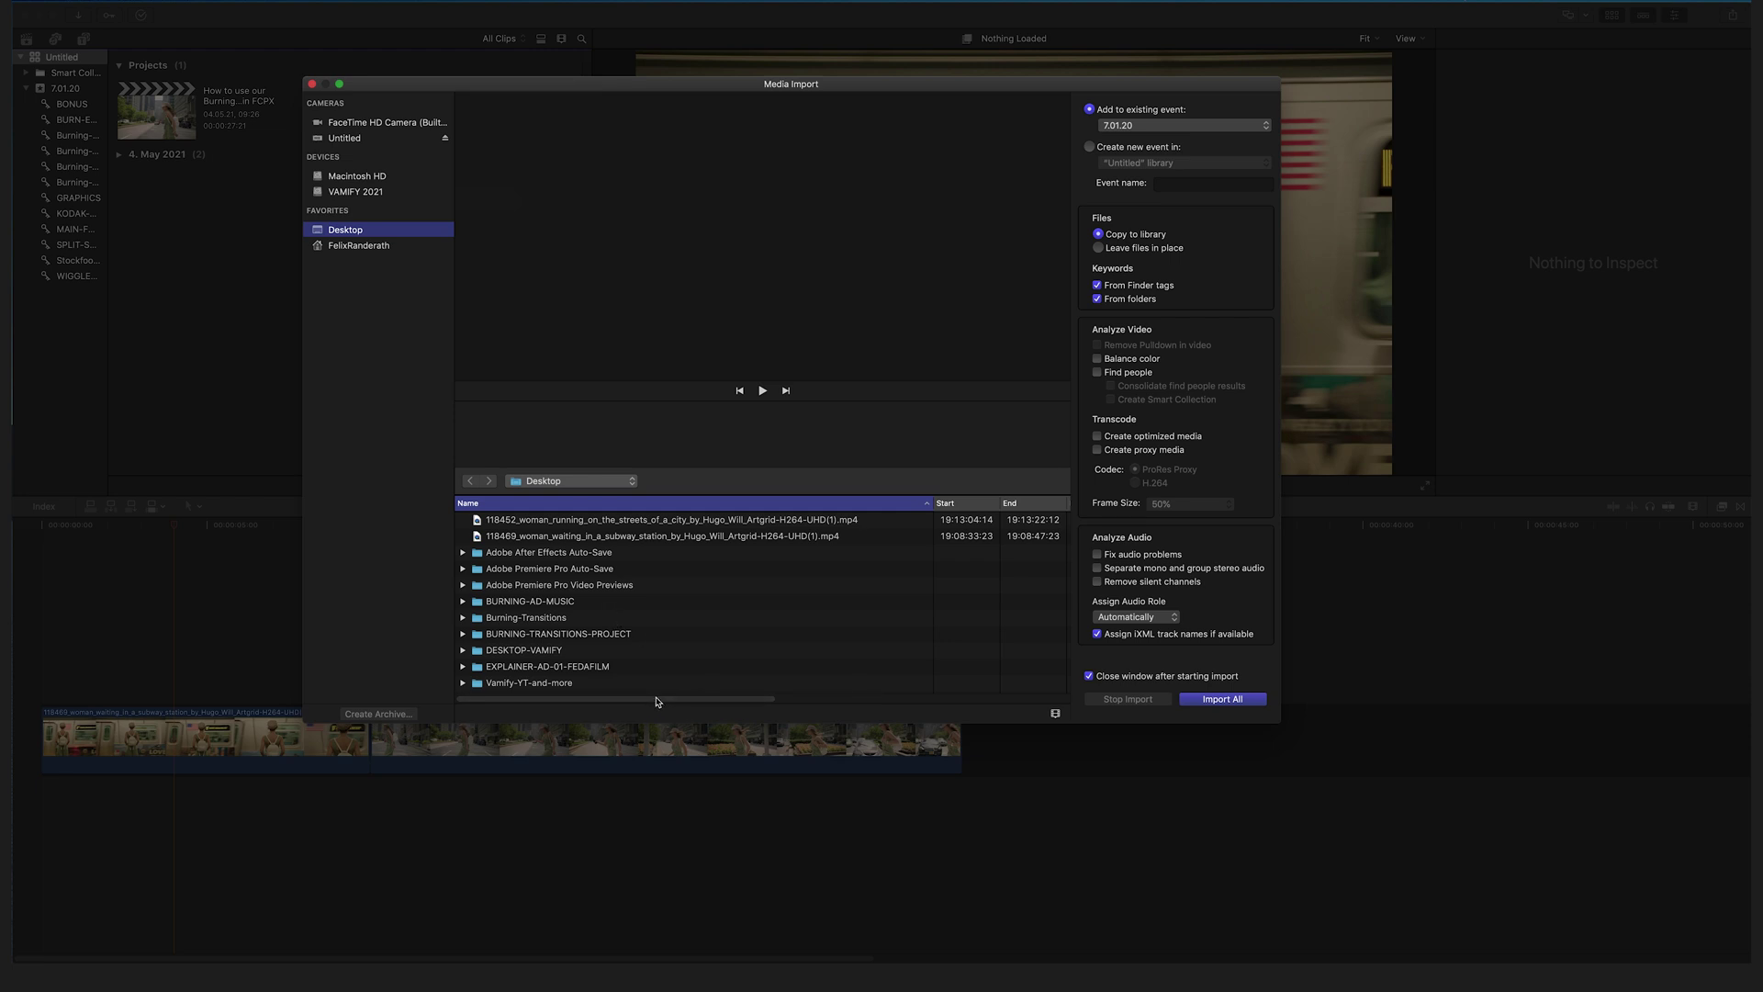
left_click(502, 621)
left_click(462, 620)
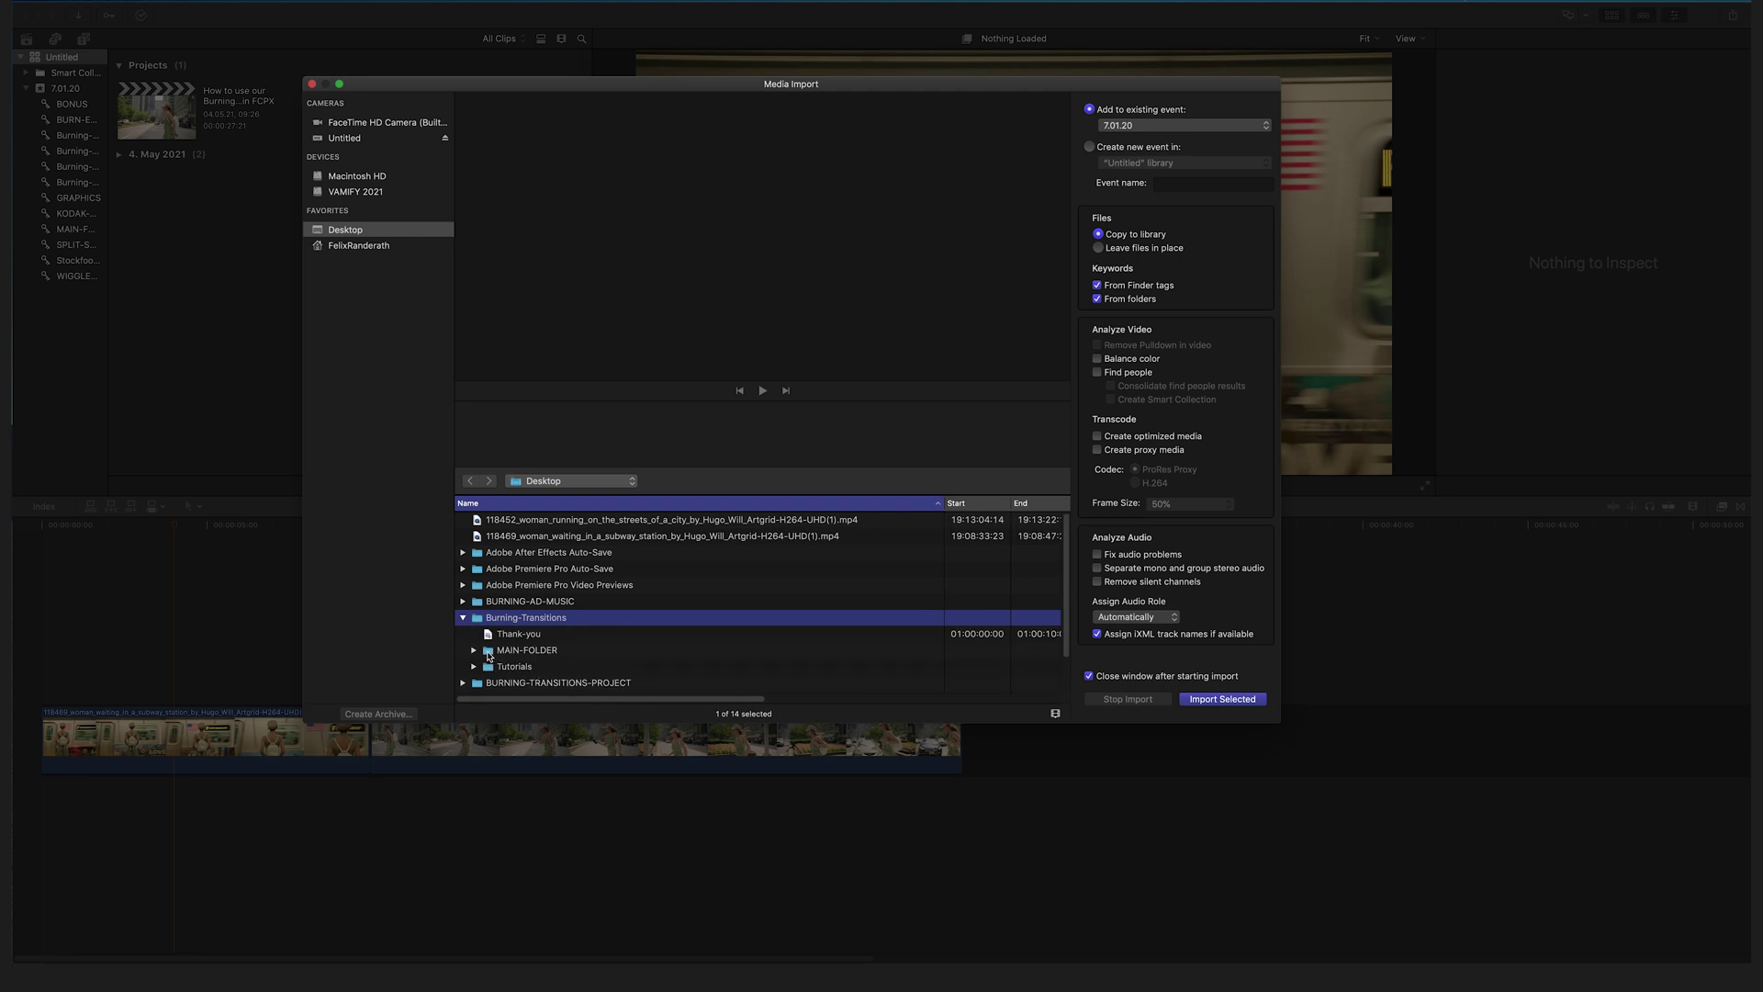
left_click(490, 652)
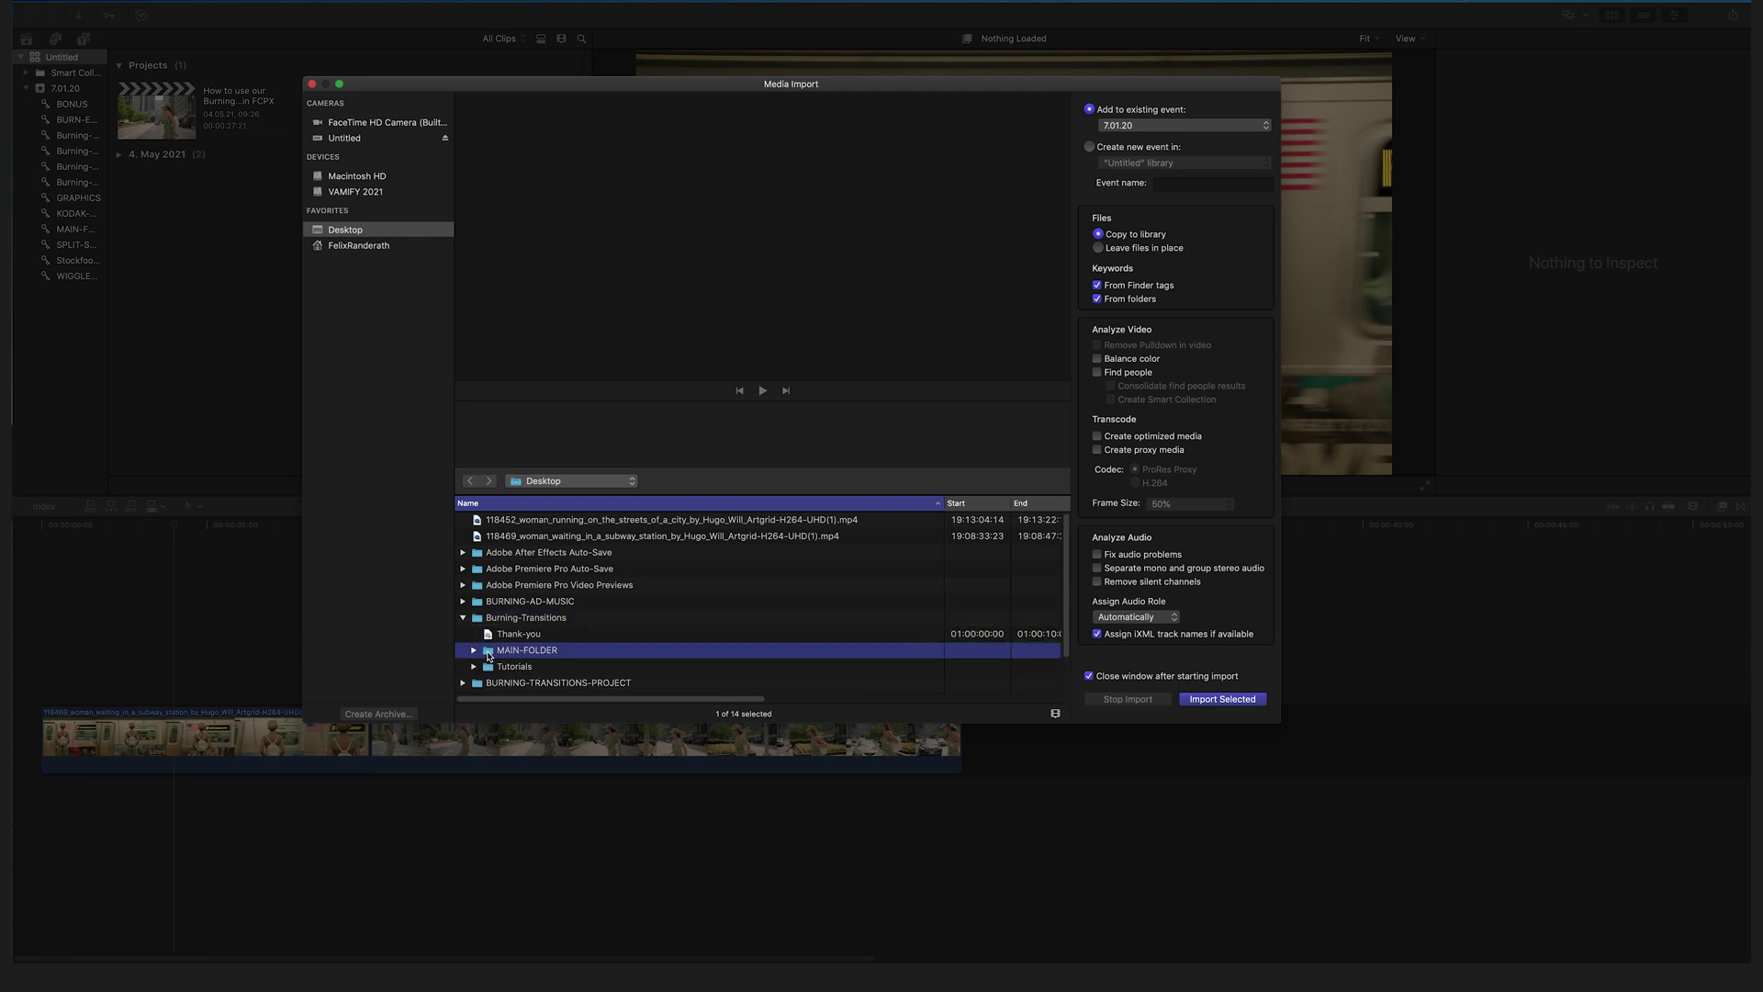
left_click(1258, 702)
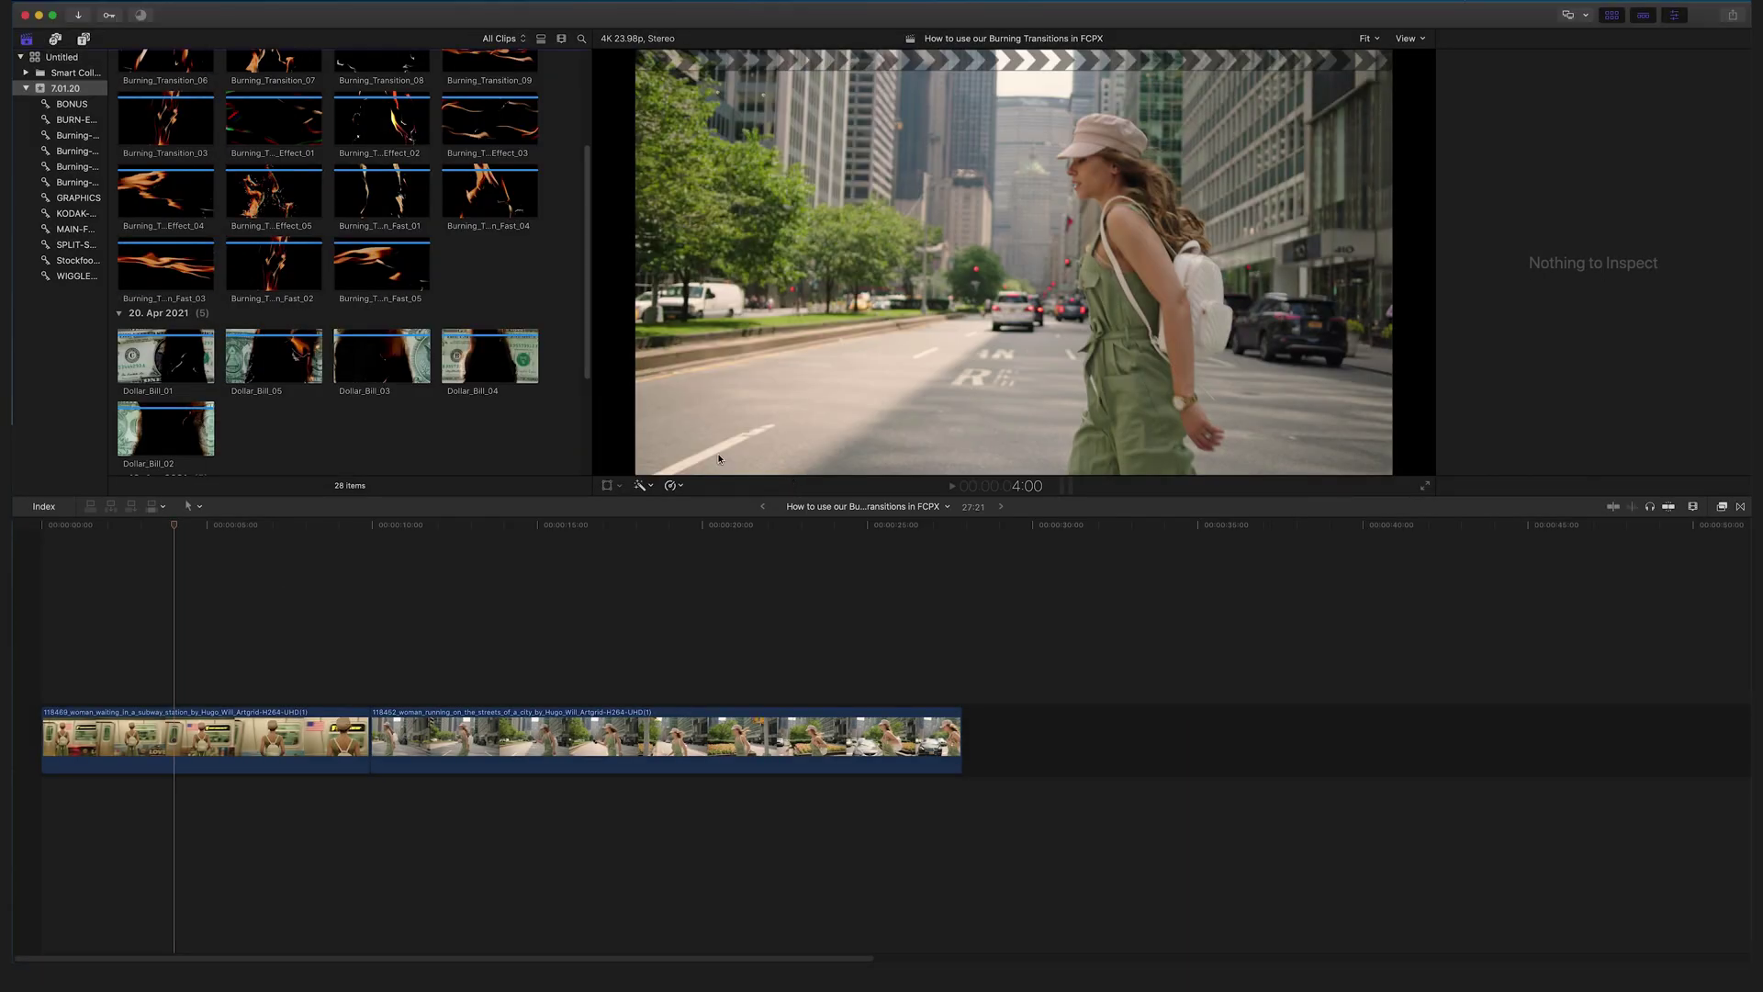
Browse the imported clips and preview Burning_Transition_05
scroll(588, 327, "up", 3)
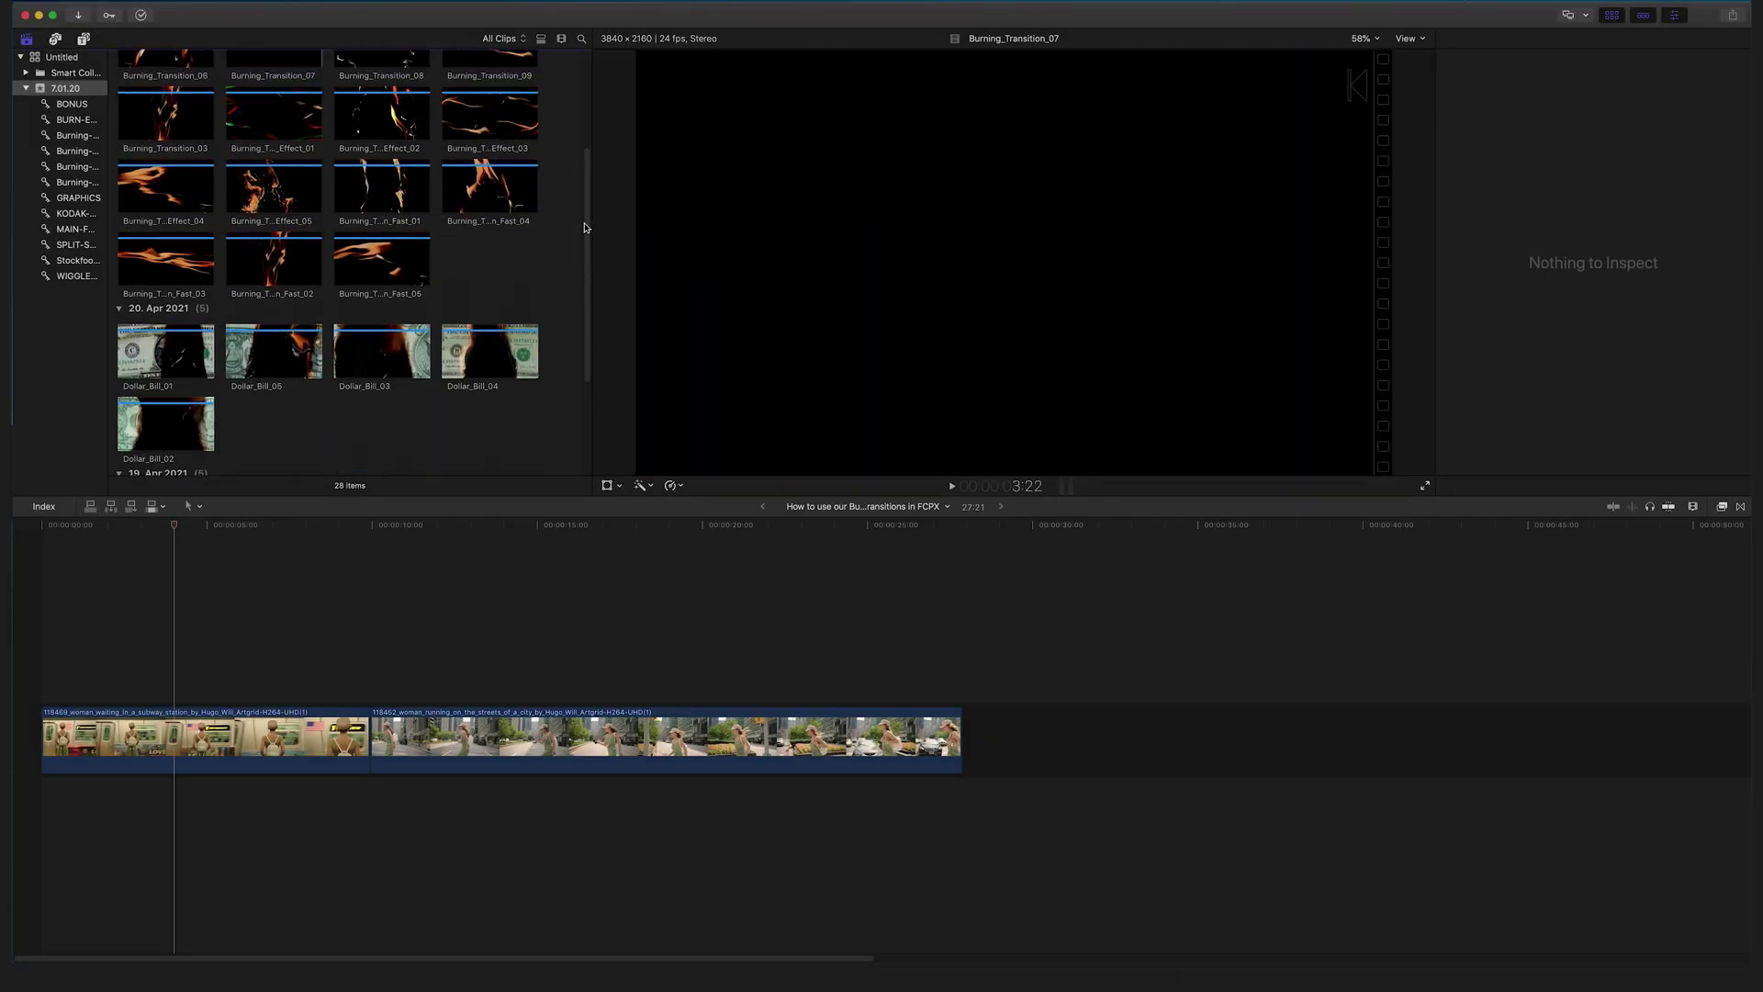
scroll(578, 159, "down", 5)
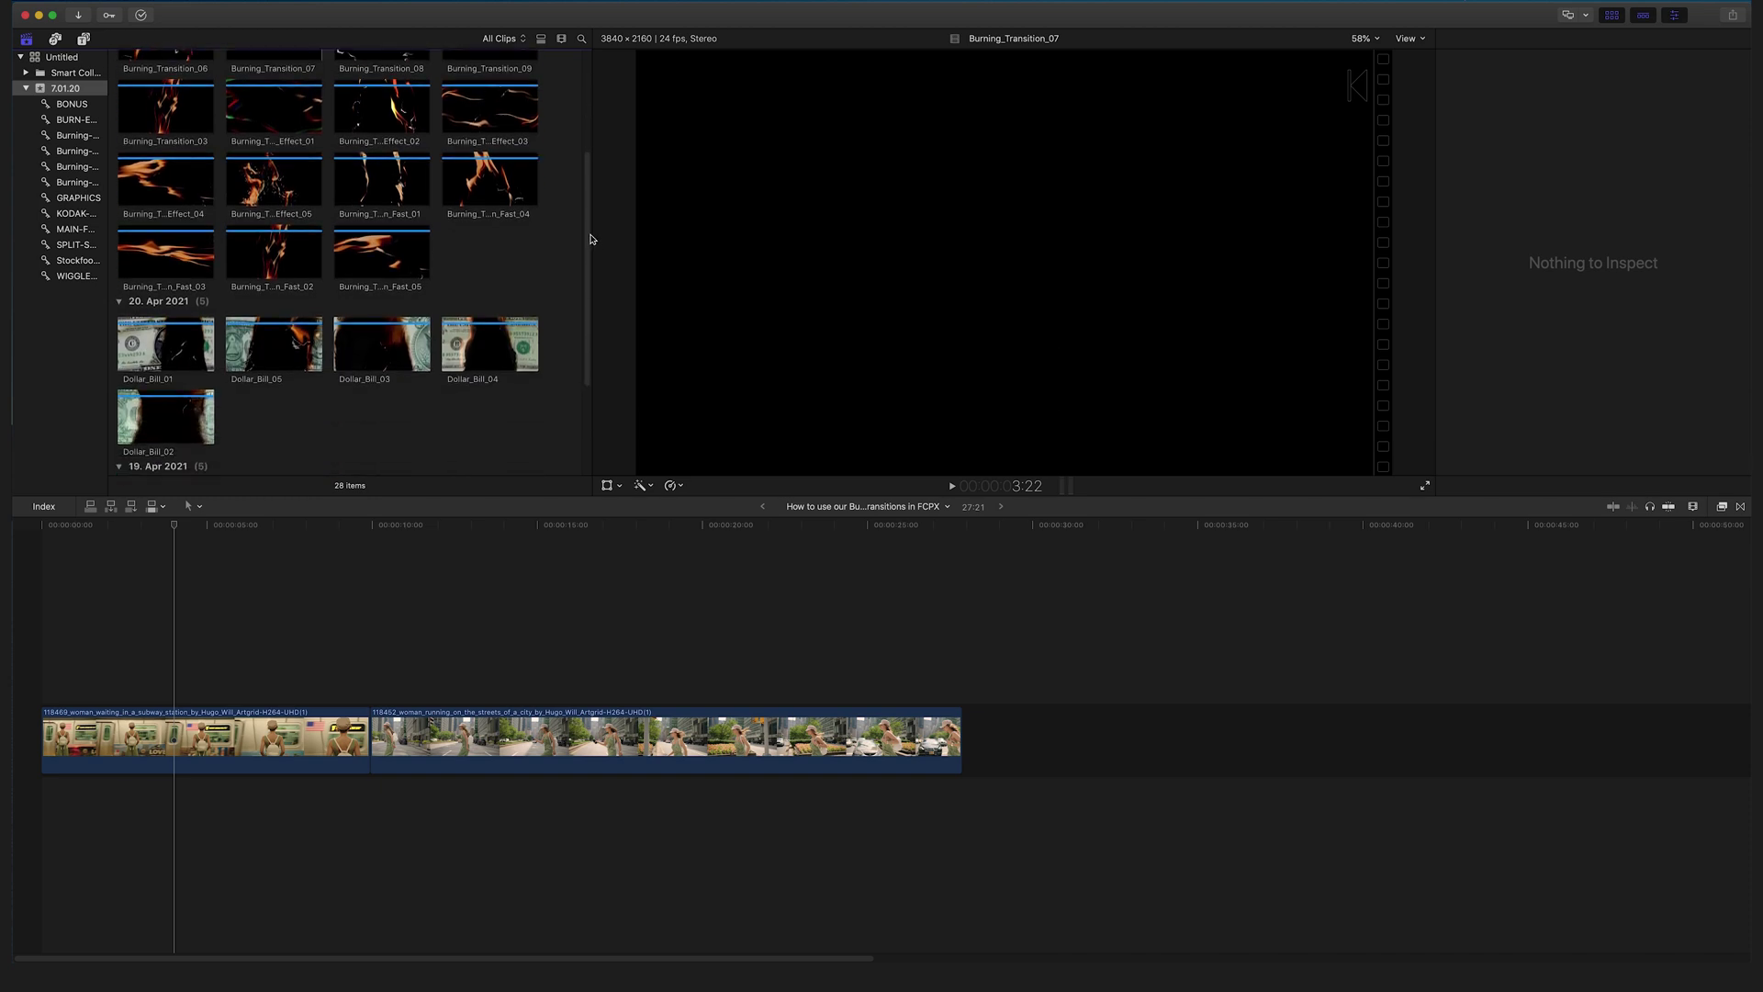
scroll(596, 264, "down", 3)
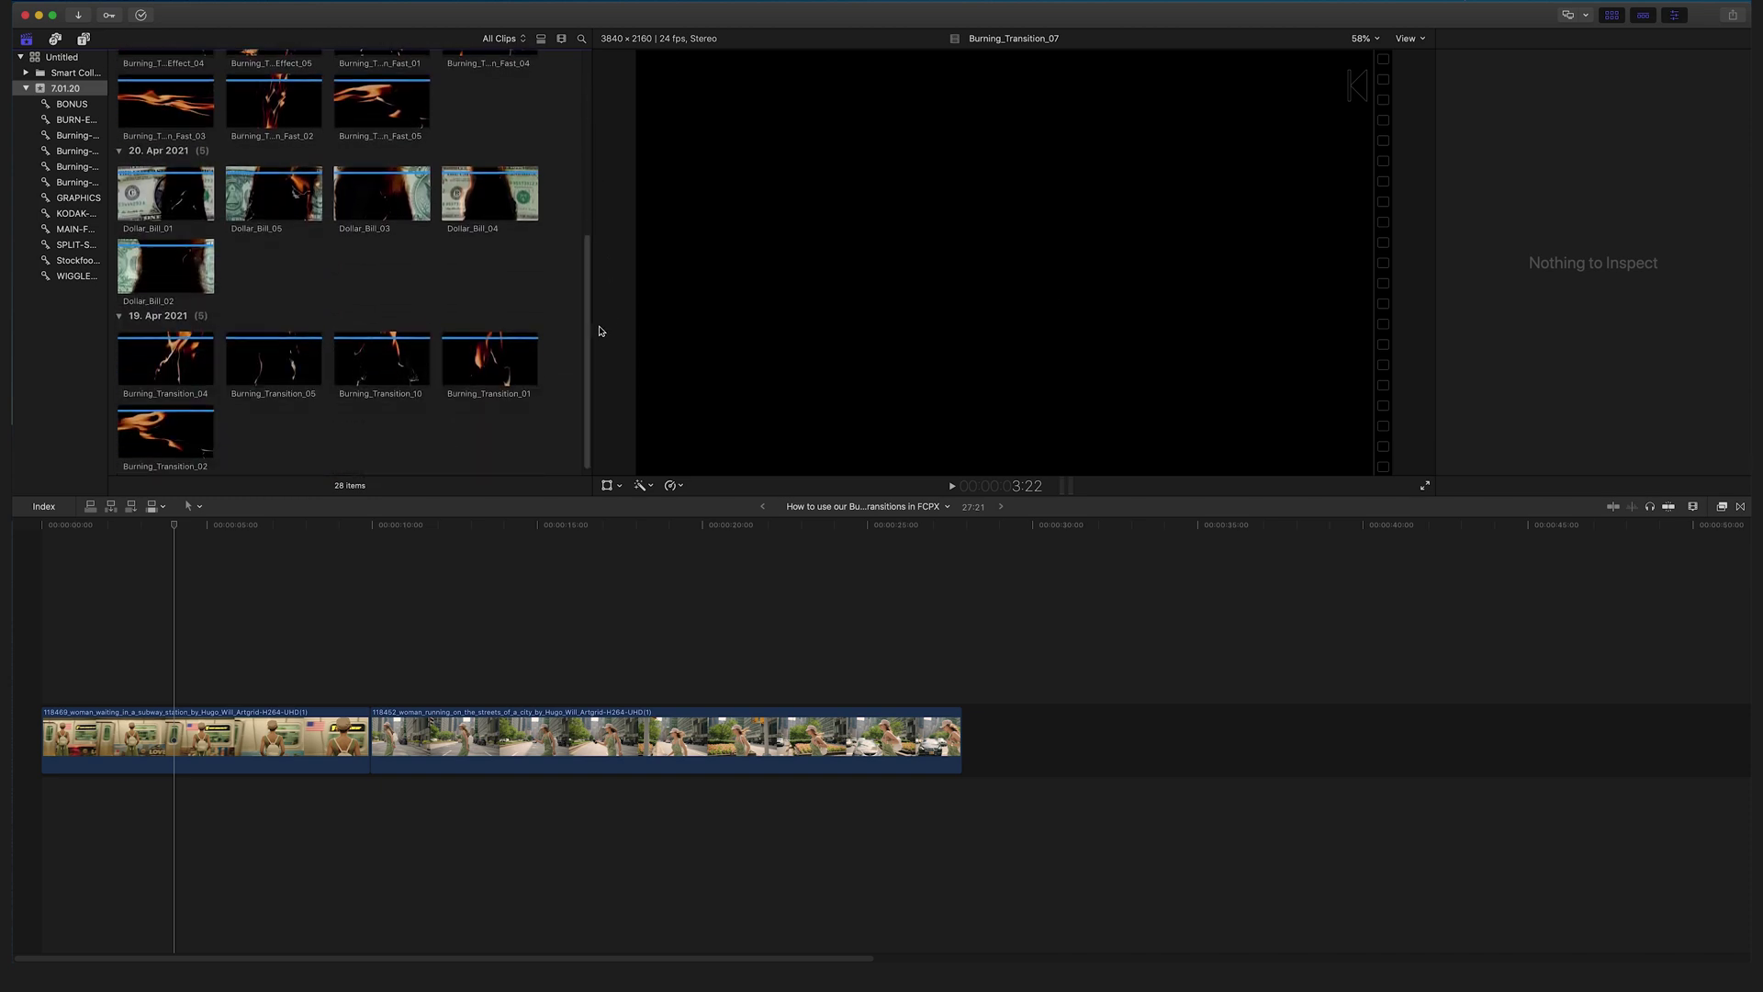
left_click(274, 358)
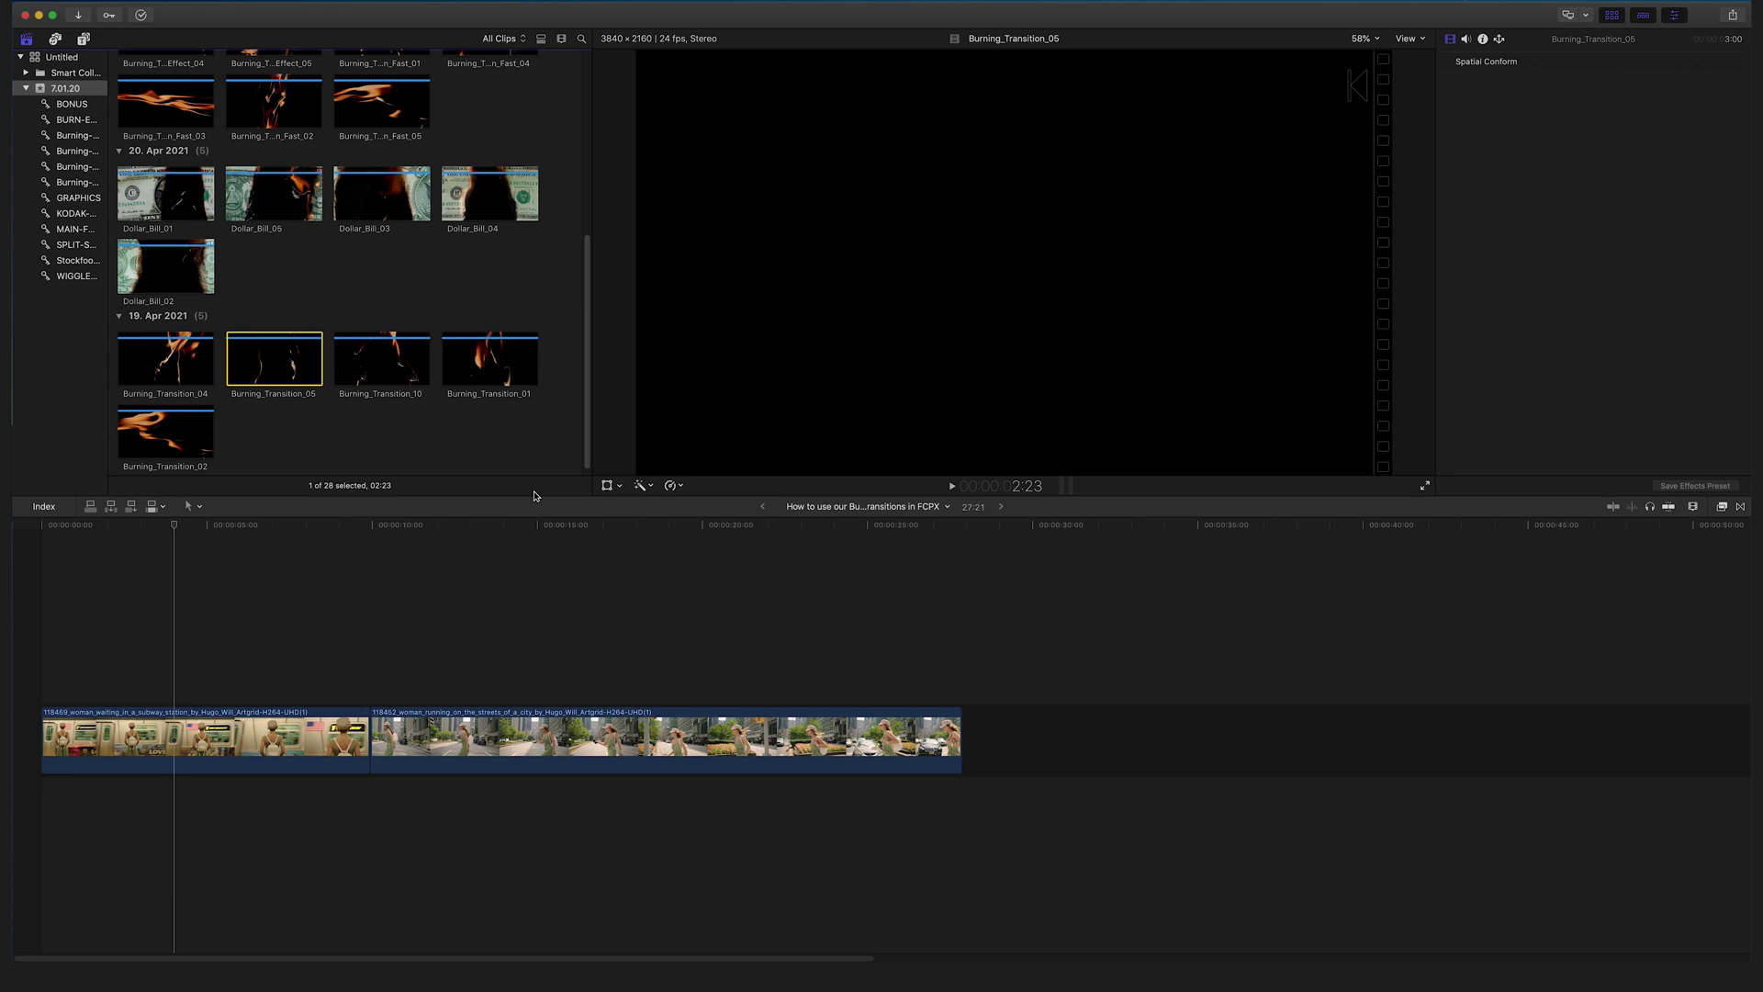
Select the street clip in the timeline and play back the subway-to-street cut
left_click(476, 758)
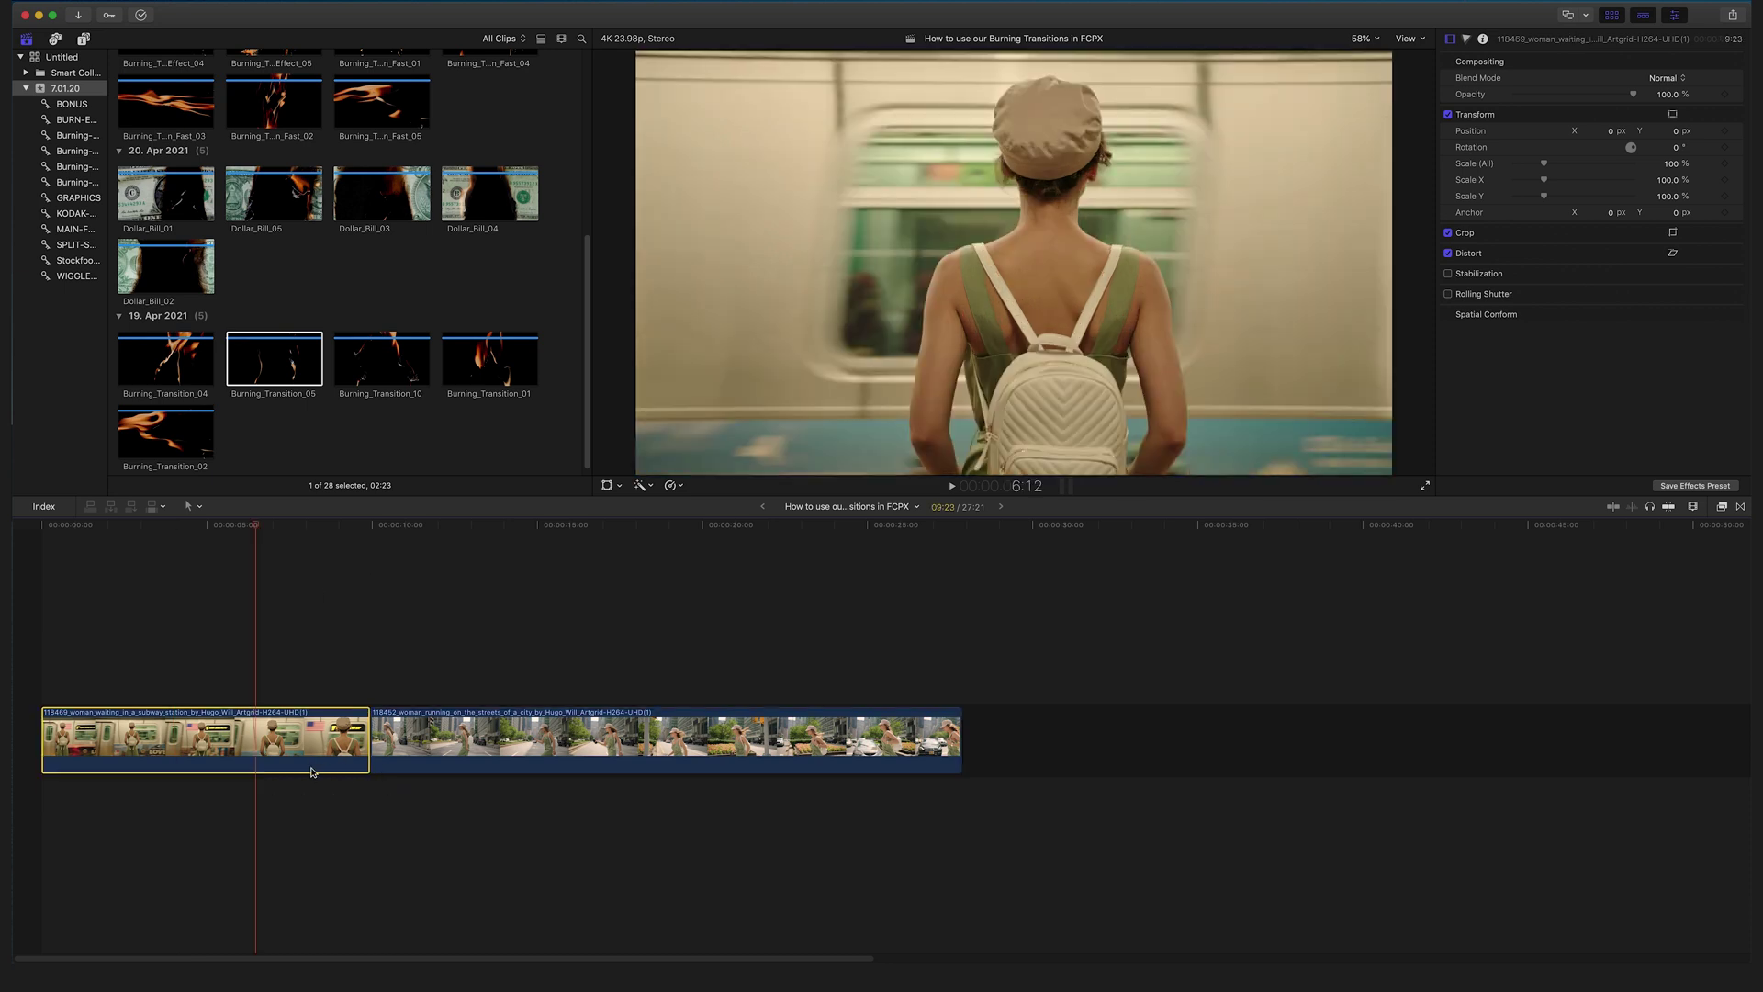
key("space")
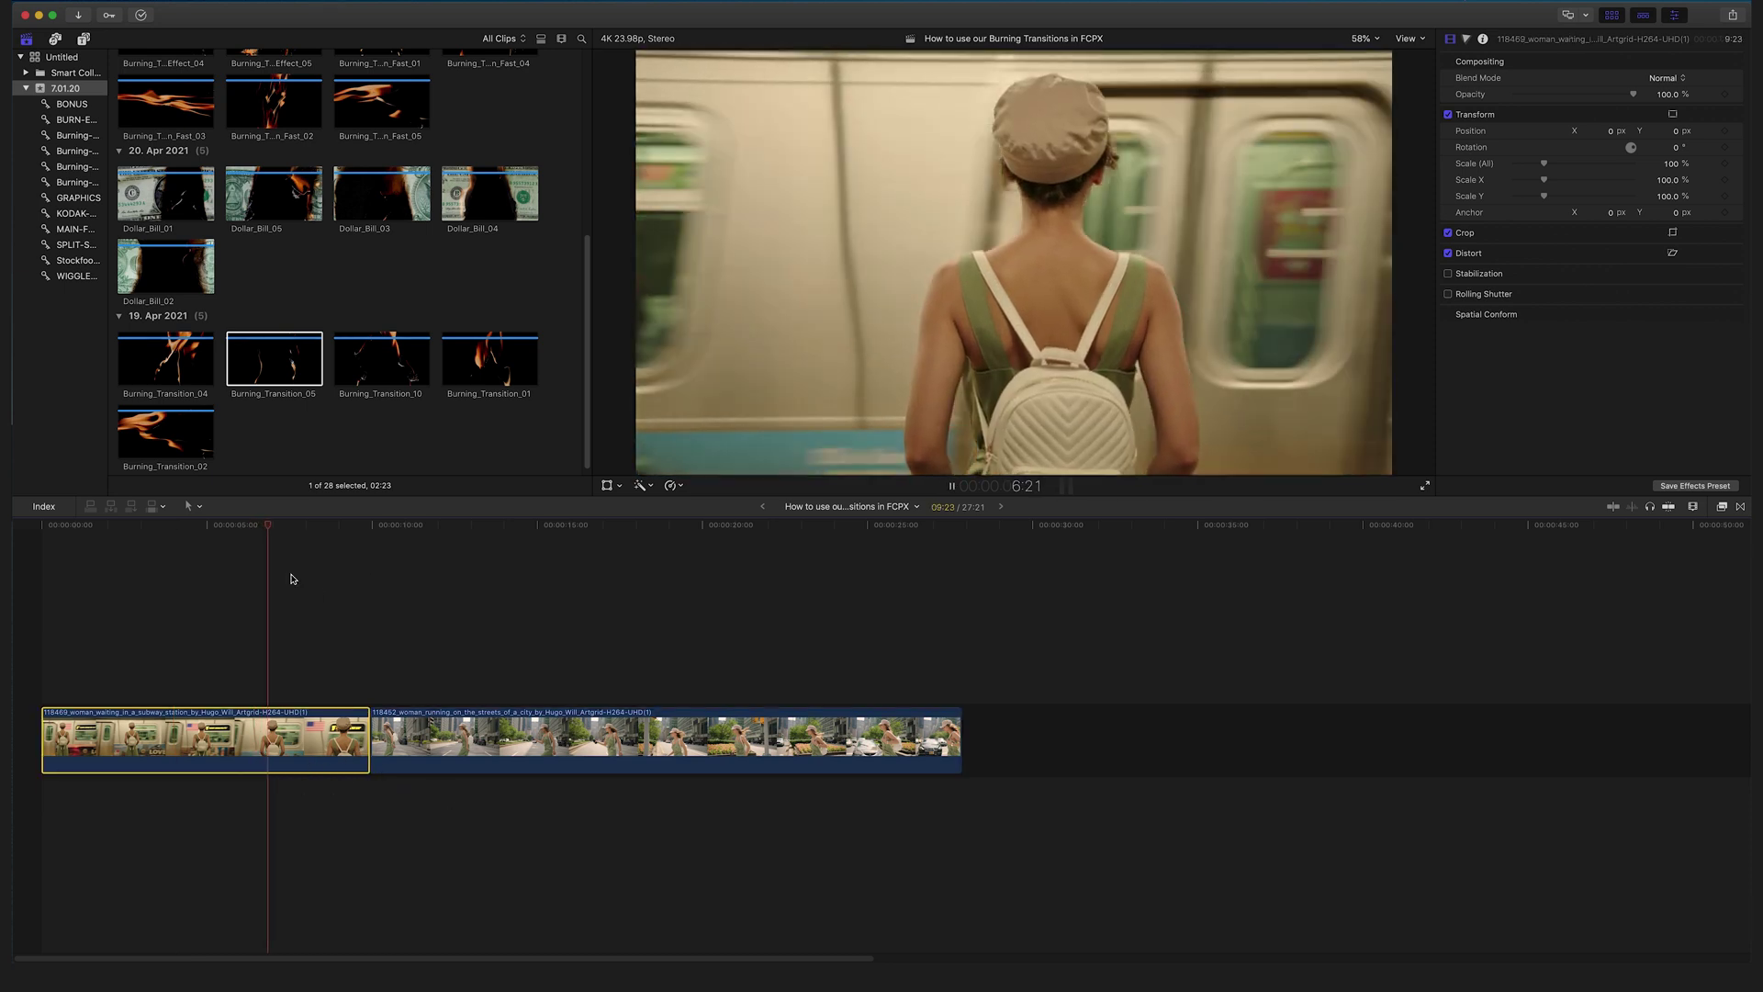
key("space")
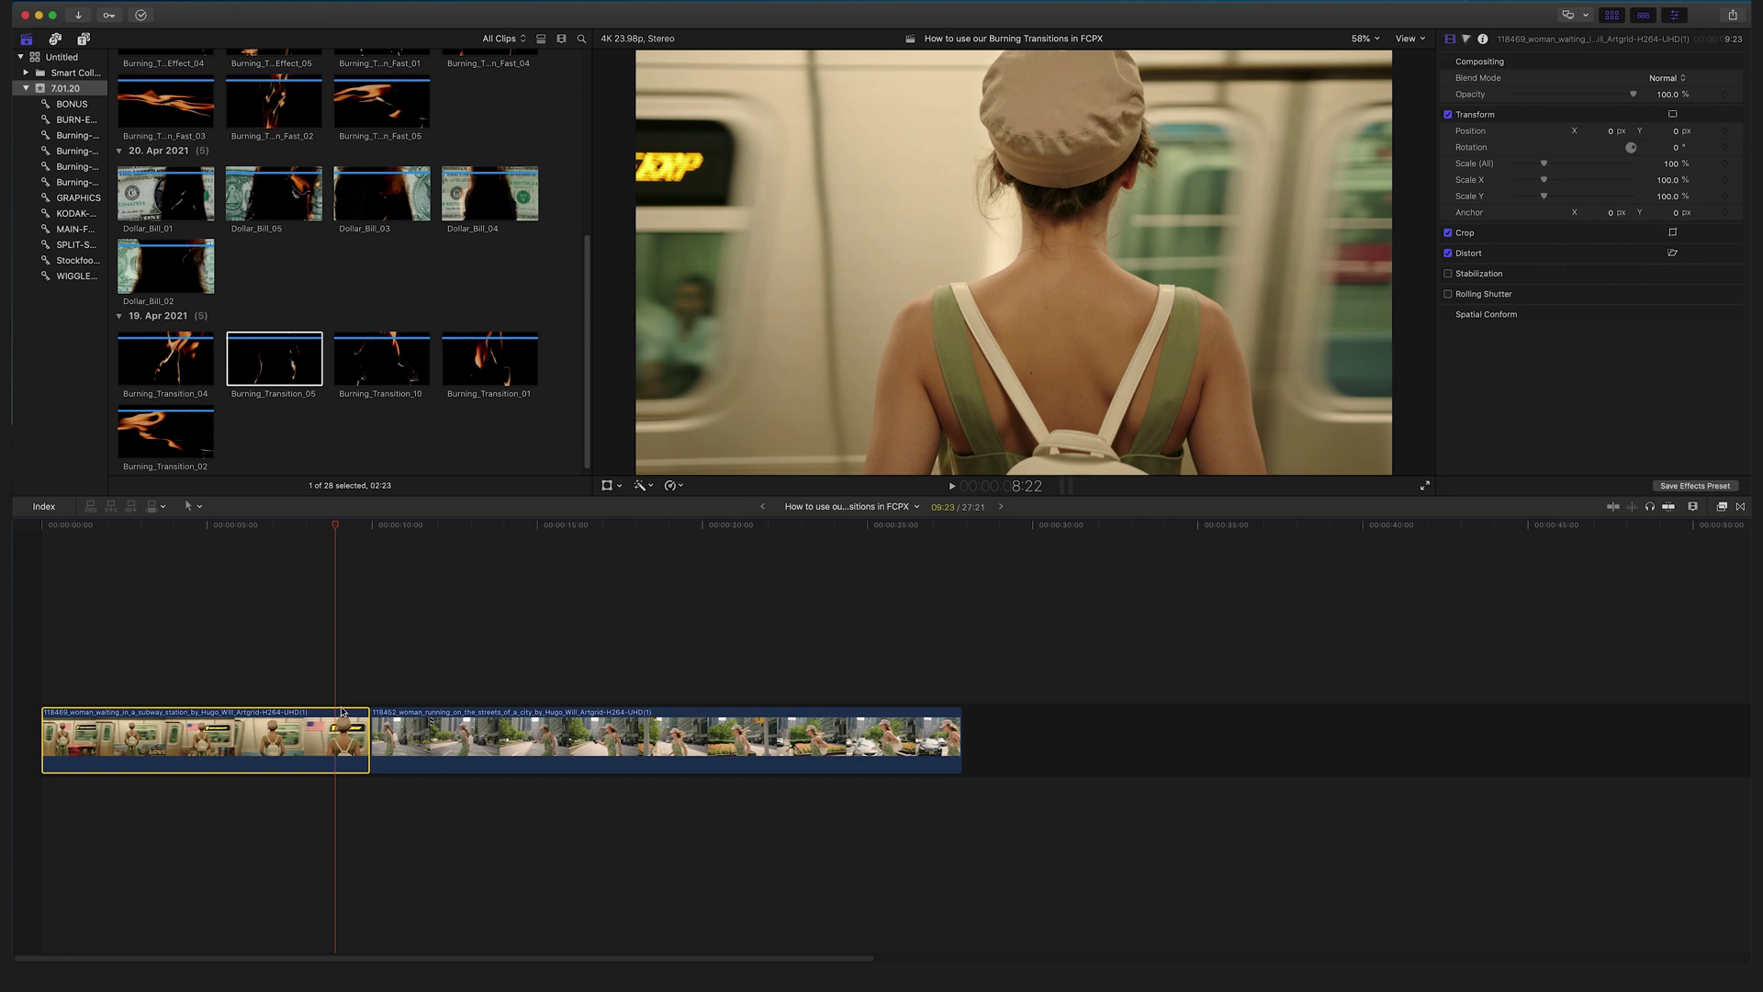
key("space")
Lift the street clip above the subway clip's end, then stack Burning_Transition_05 on top at 7:08
left_click_drag(484, 743, 292, 696)
left_click(284, 542)
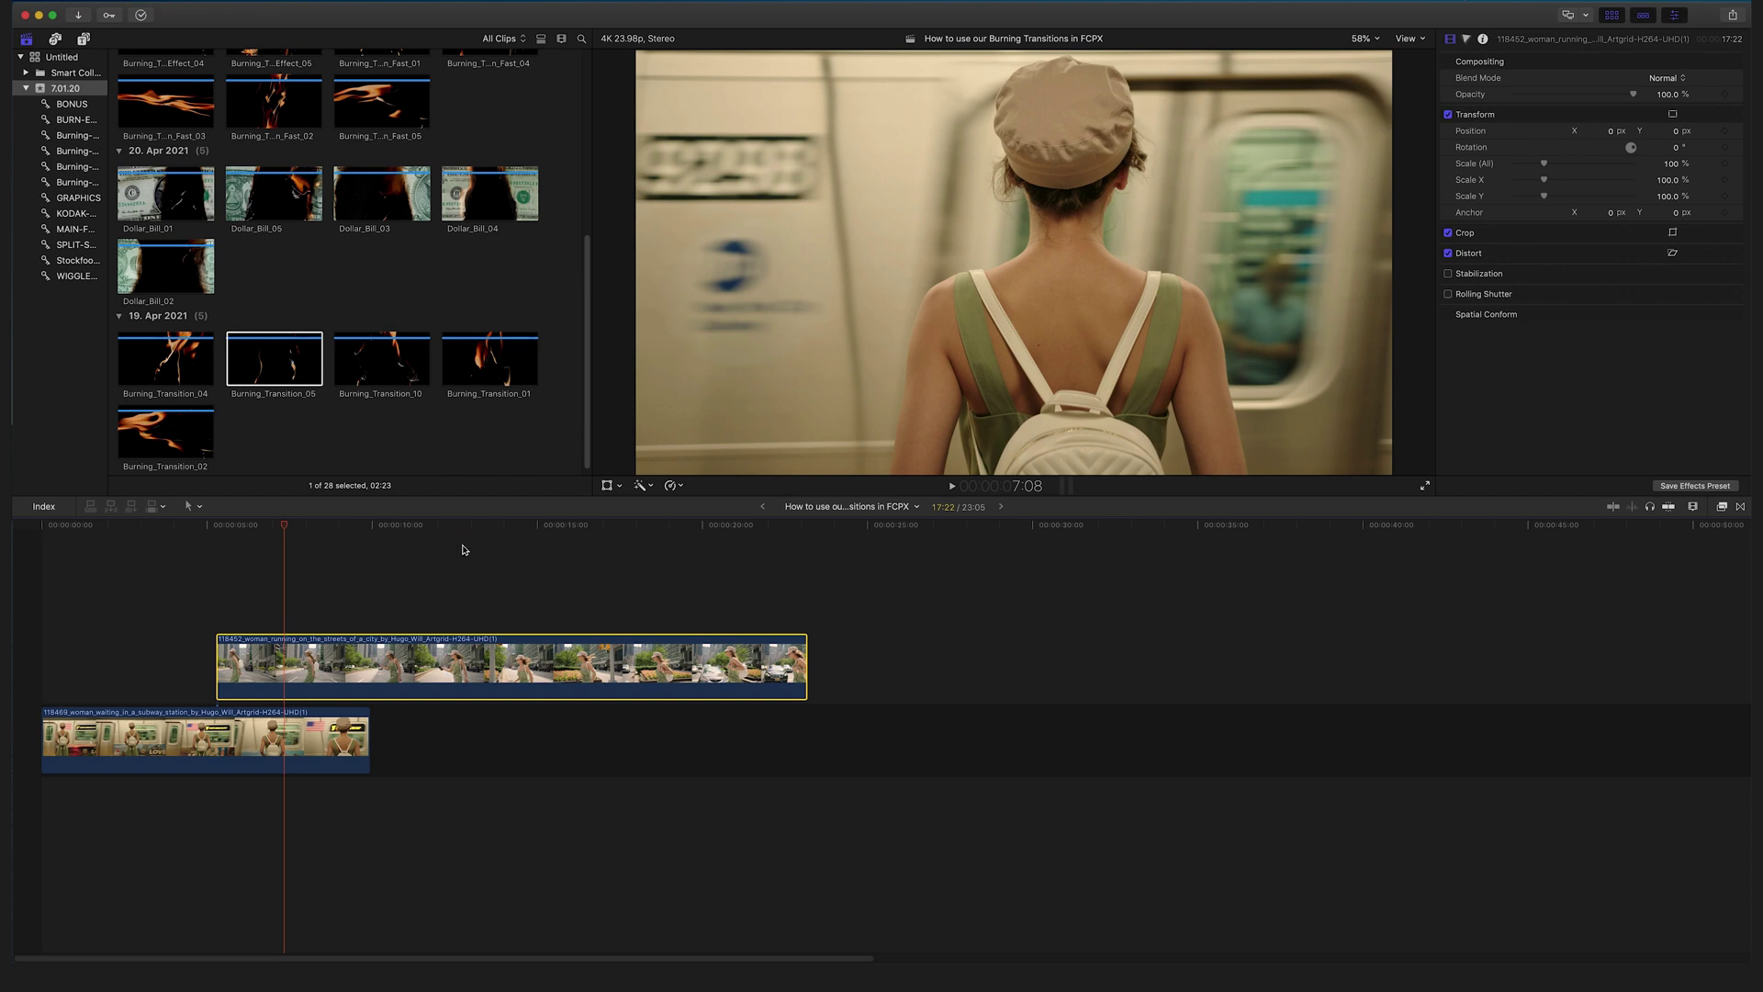
left_click(271, 378)
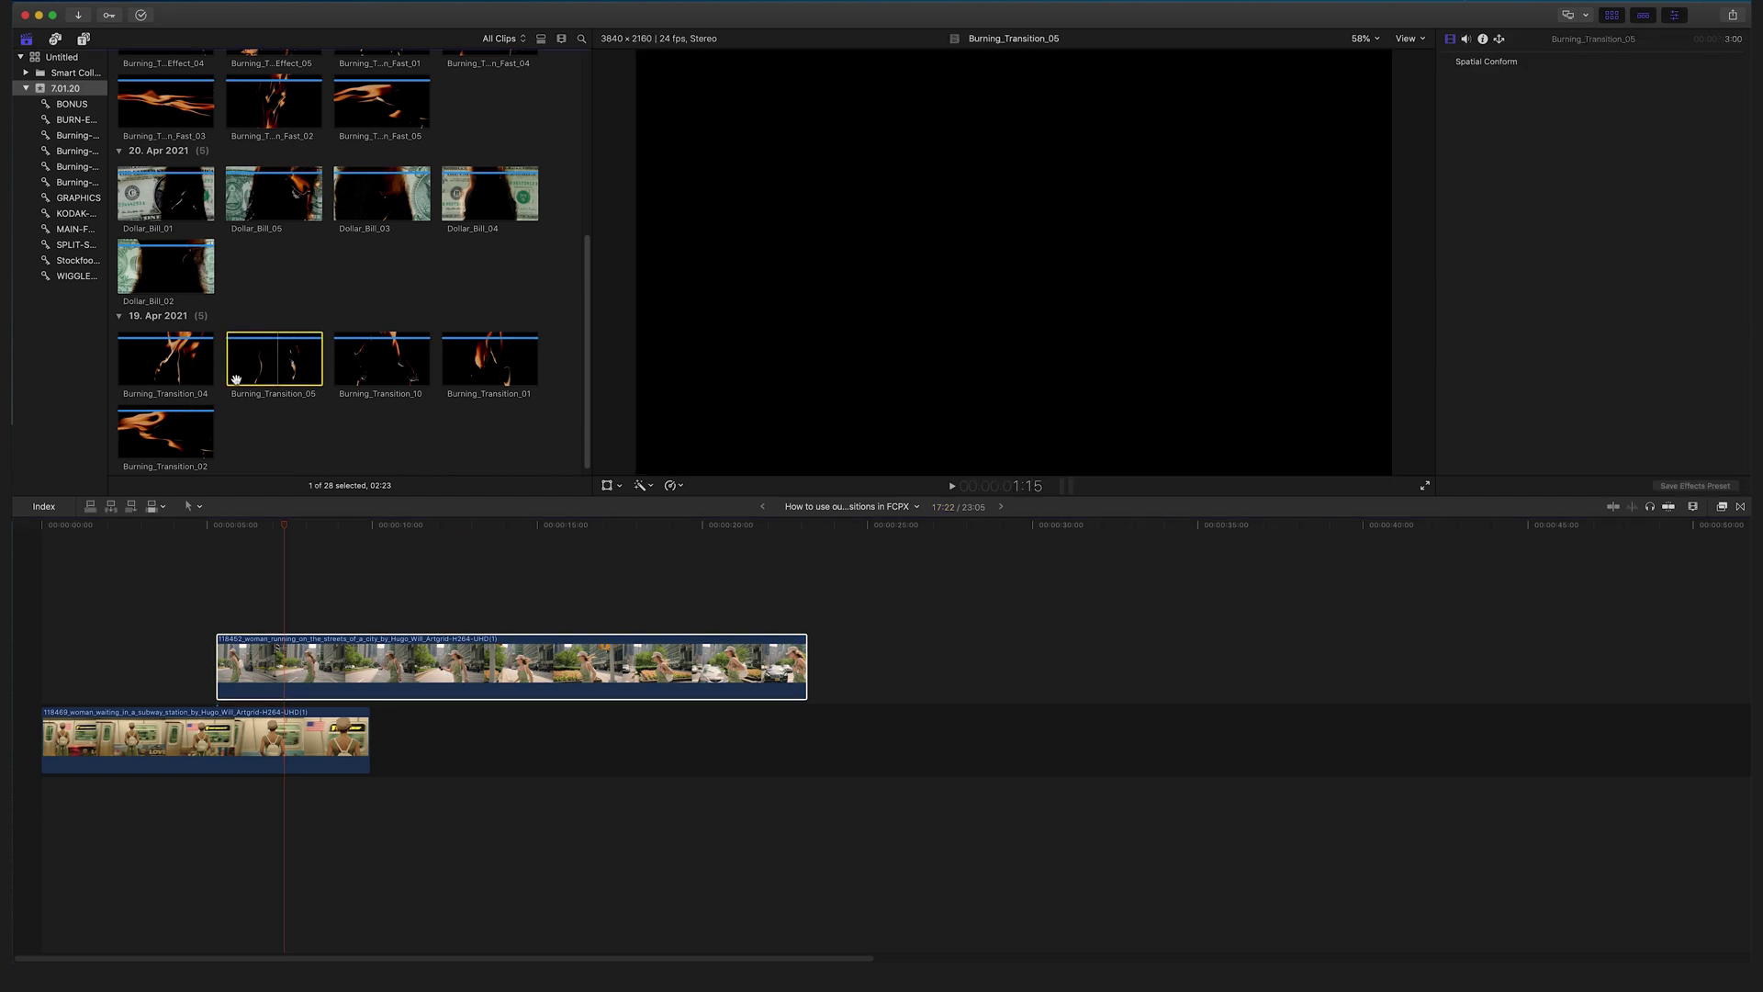
left_click_drag(282, 369, 222, 596)
left_click(315, 678)
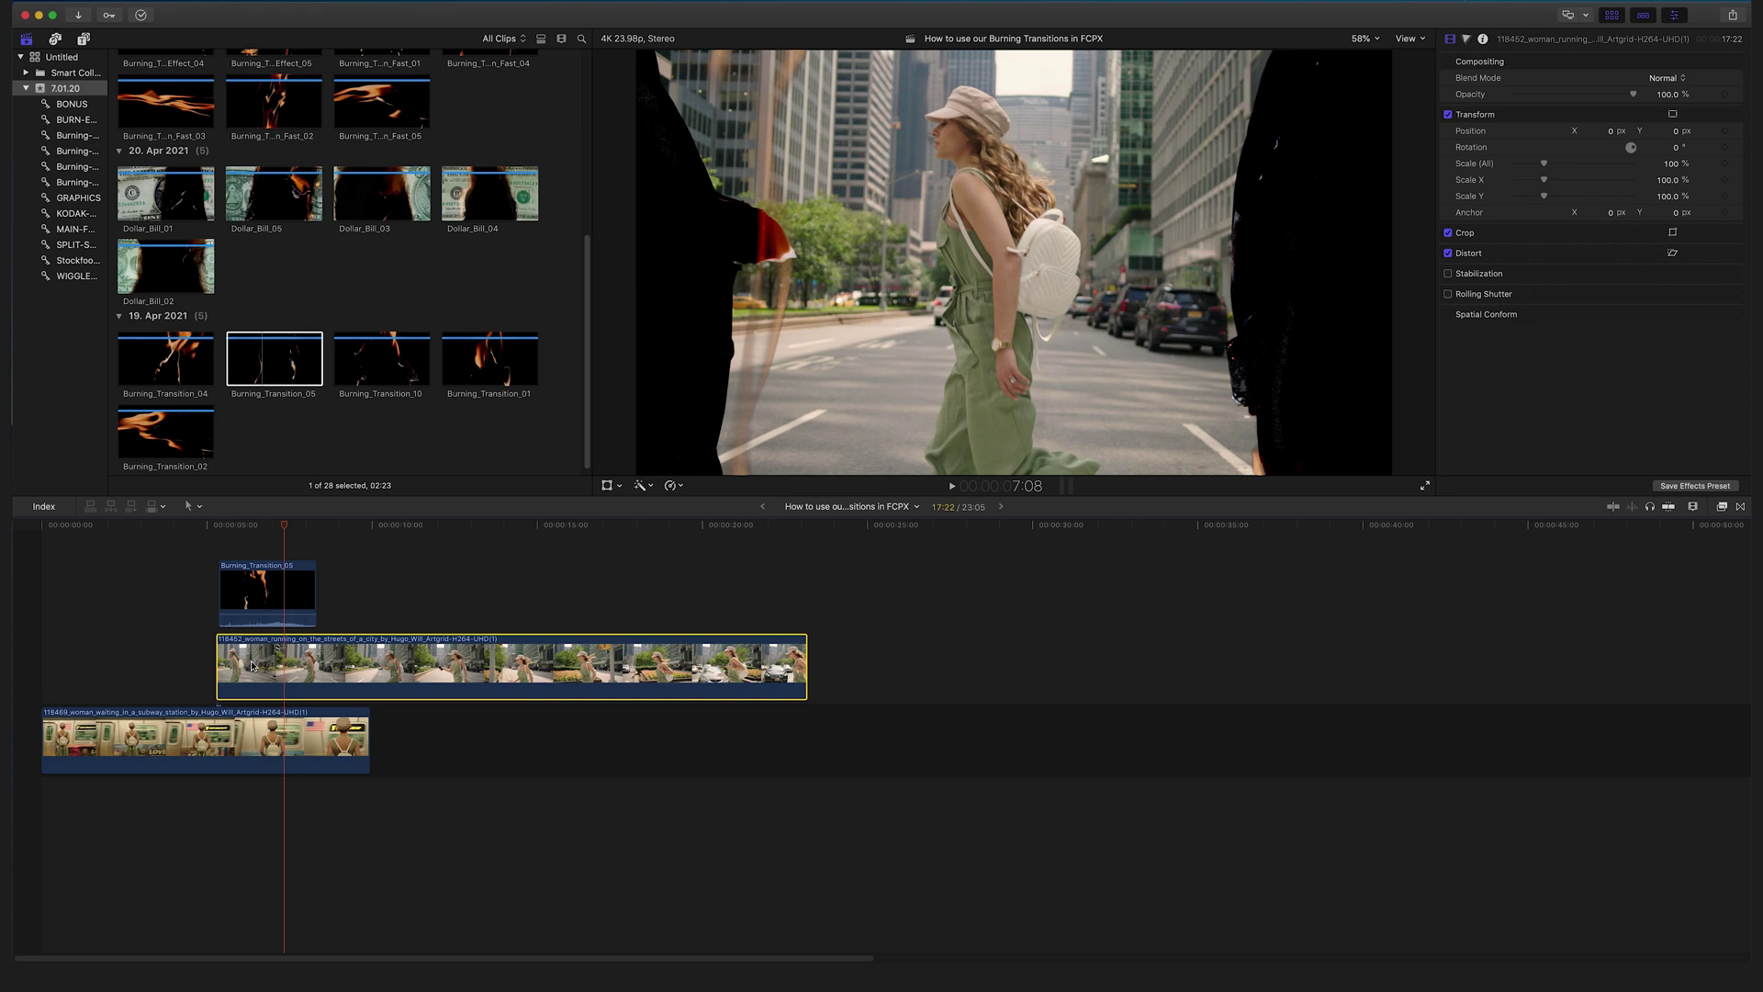
Slide the street clip and Burning_Transition_05 later so the burn ends where the subway clip ends
mouse_move(285, 628)
left_click_drag(278, 667, 335, 668)
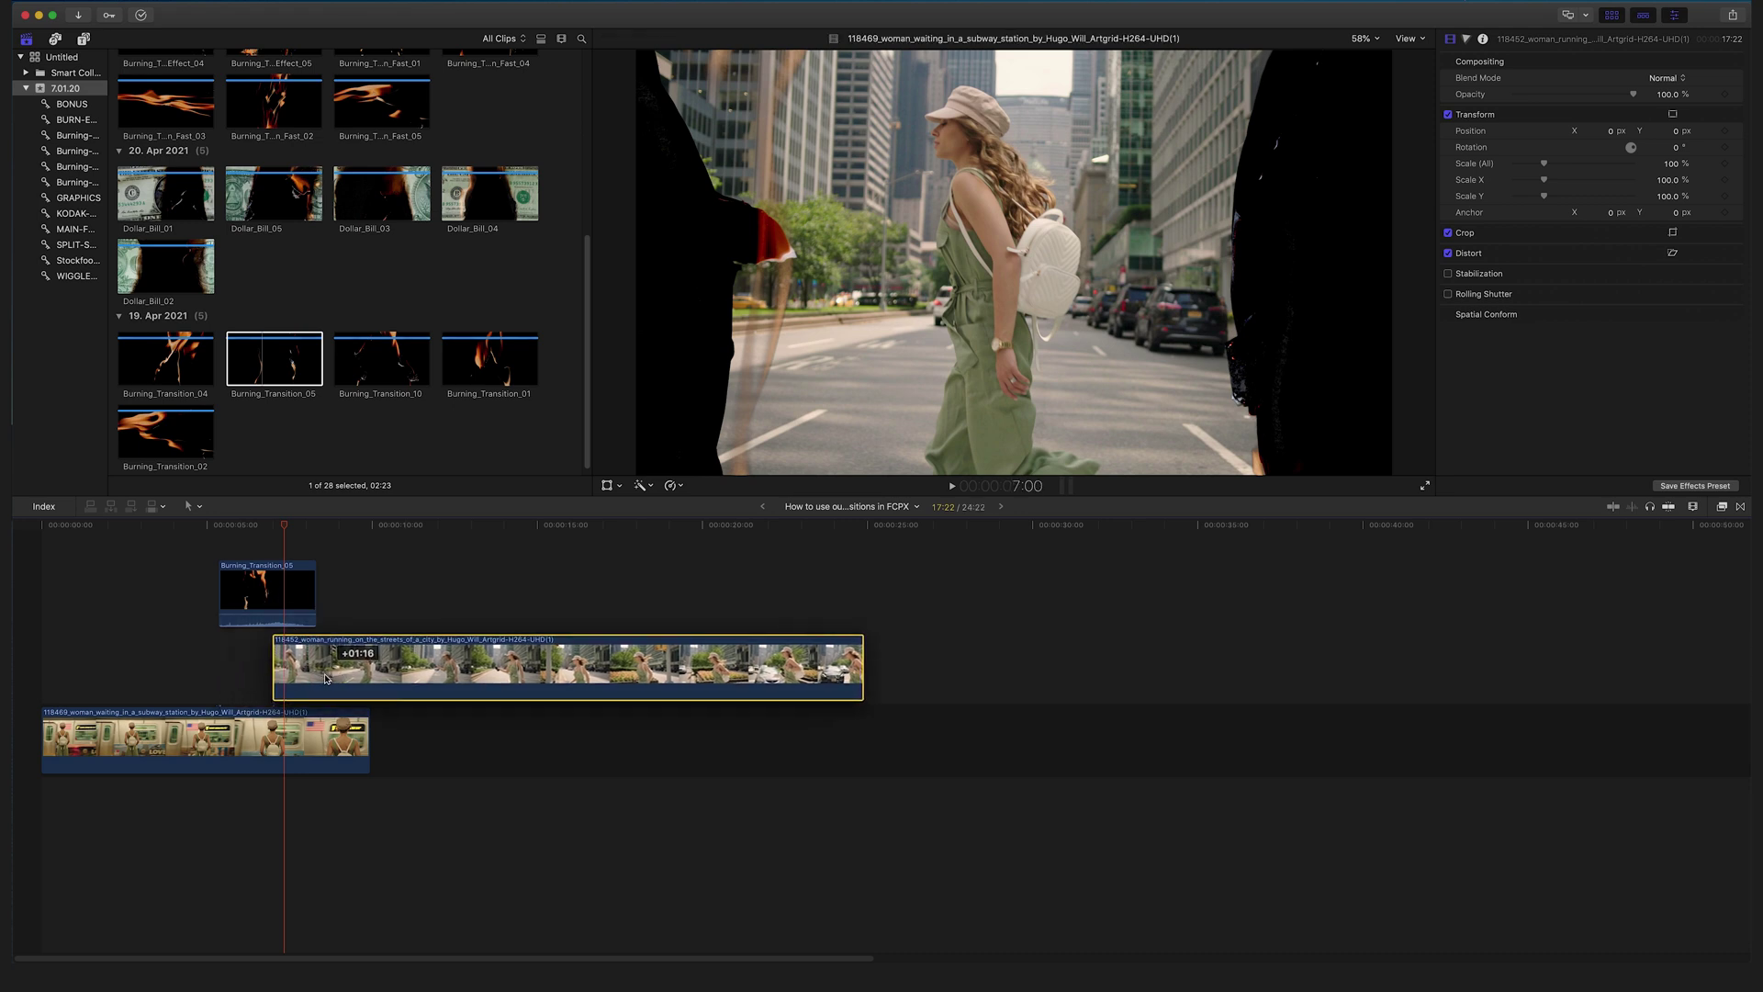
left_click_drag(255, 604, 318, 605)
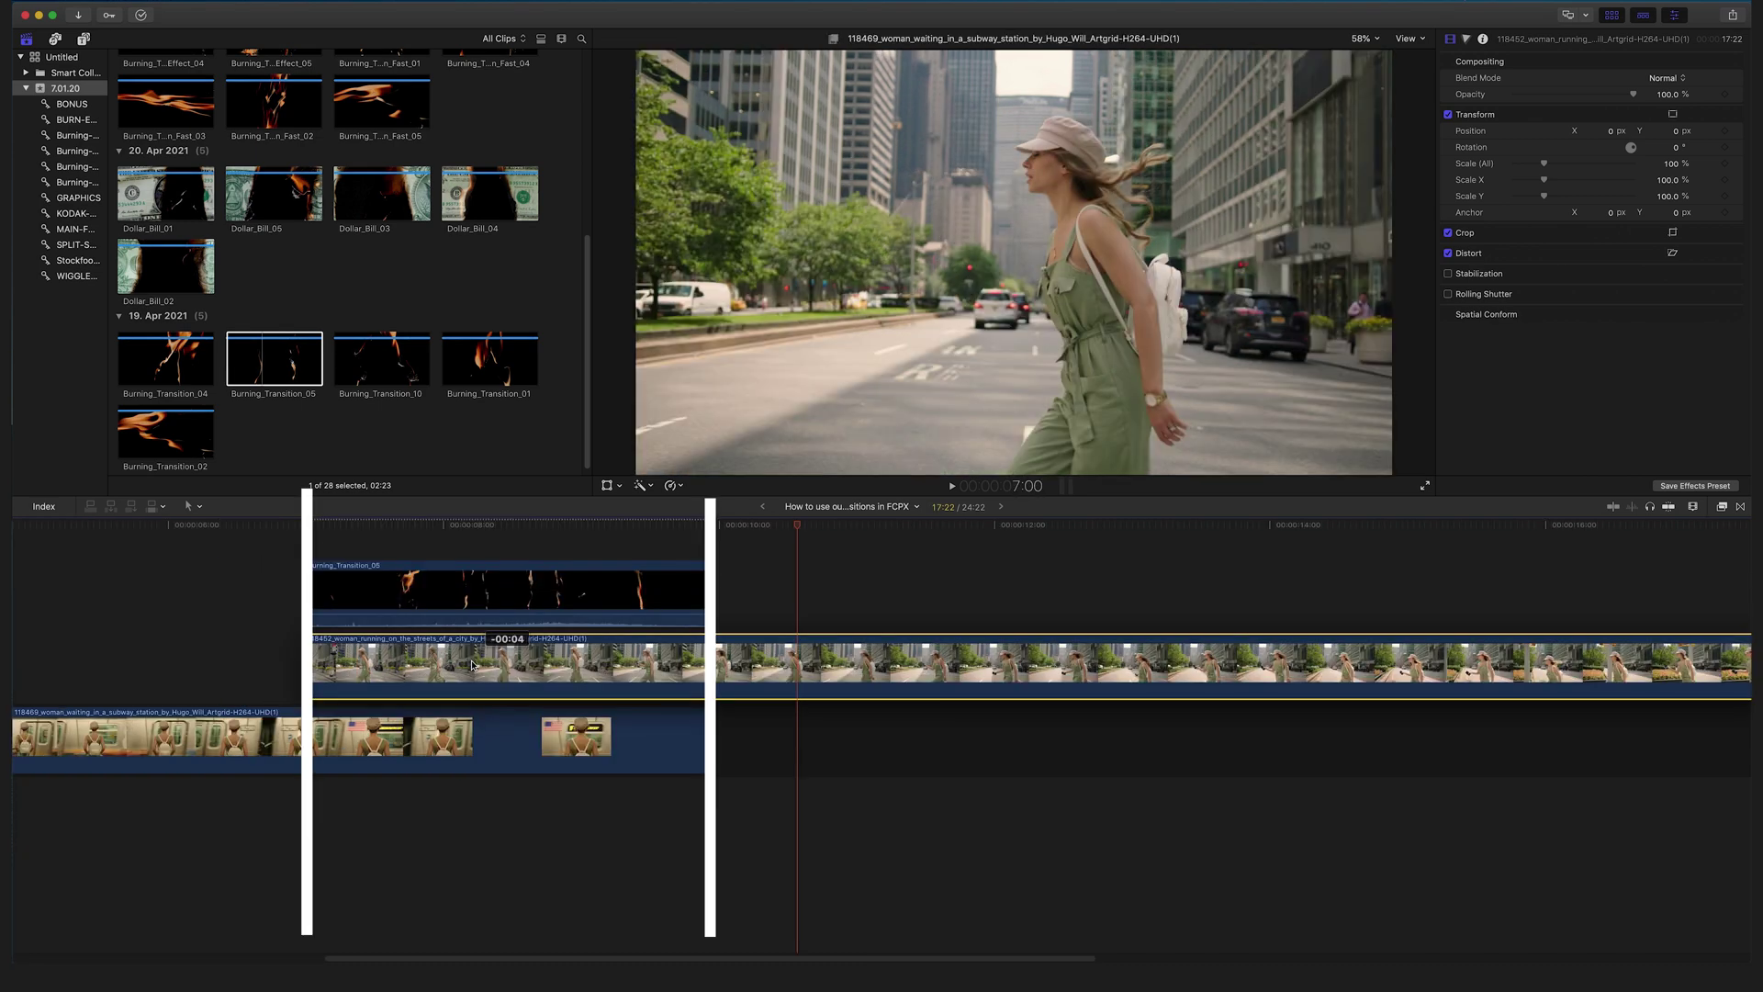
left_click_drag(472, 665, 473, 671)
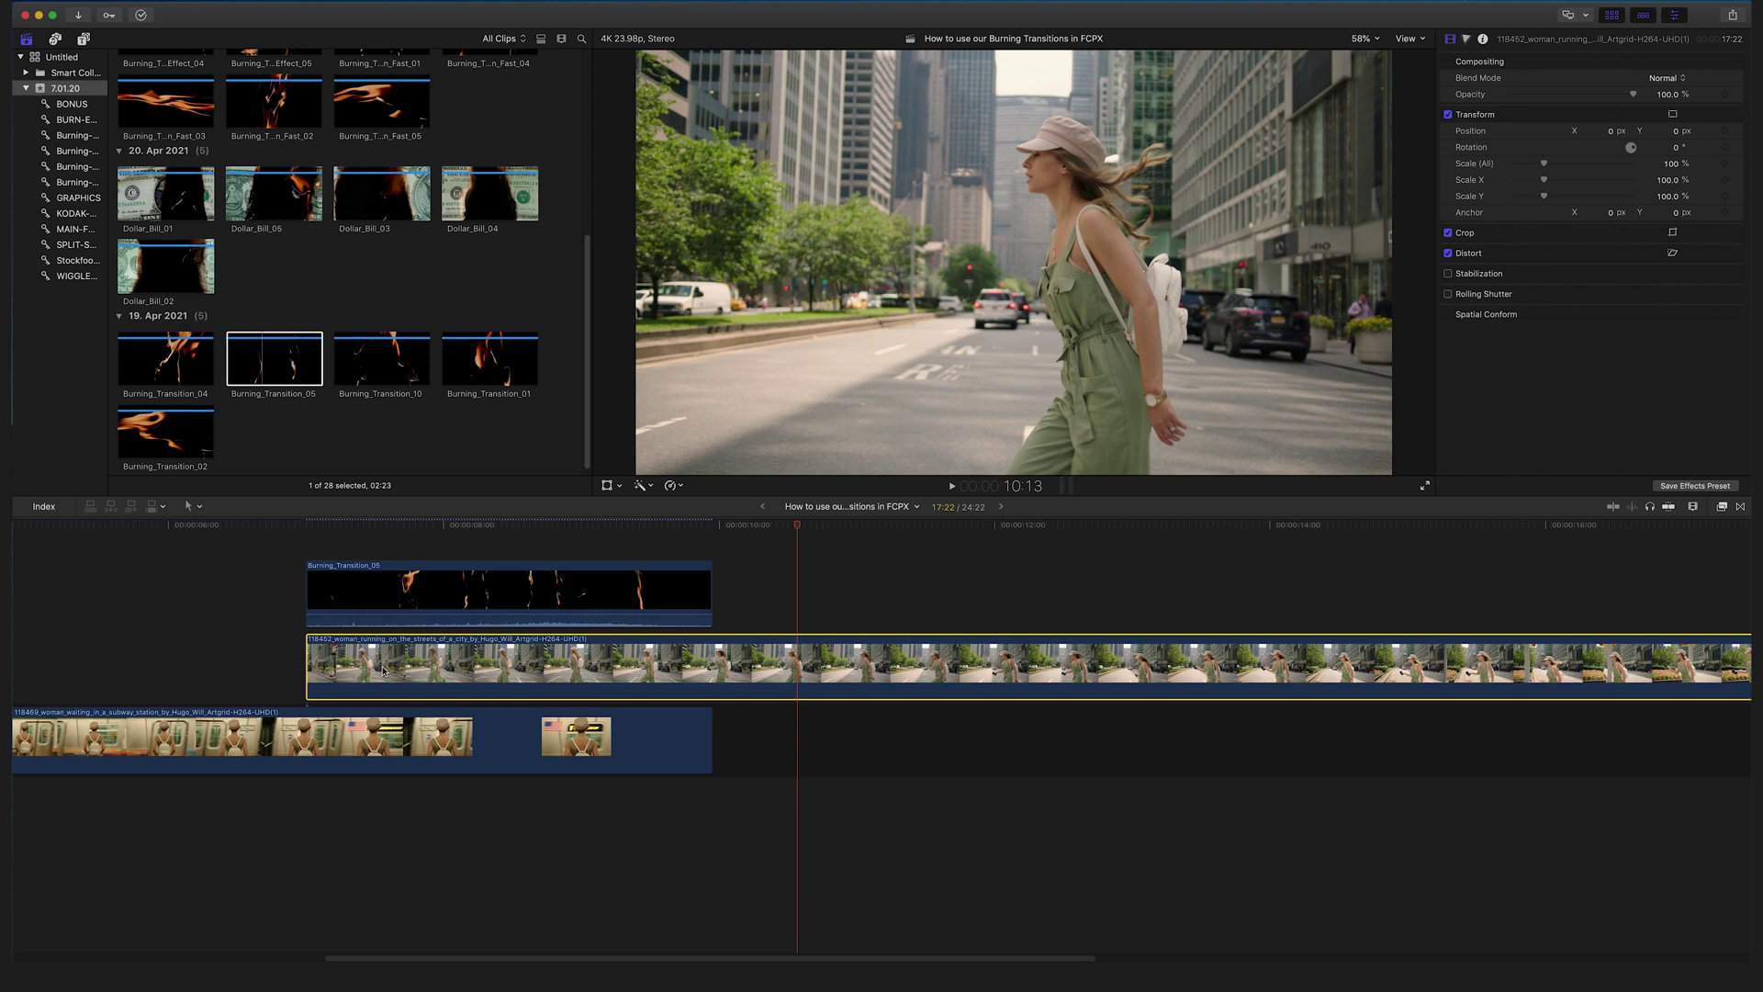
left_click(378, 597)
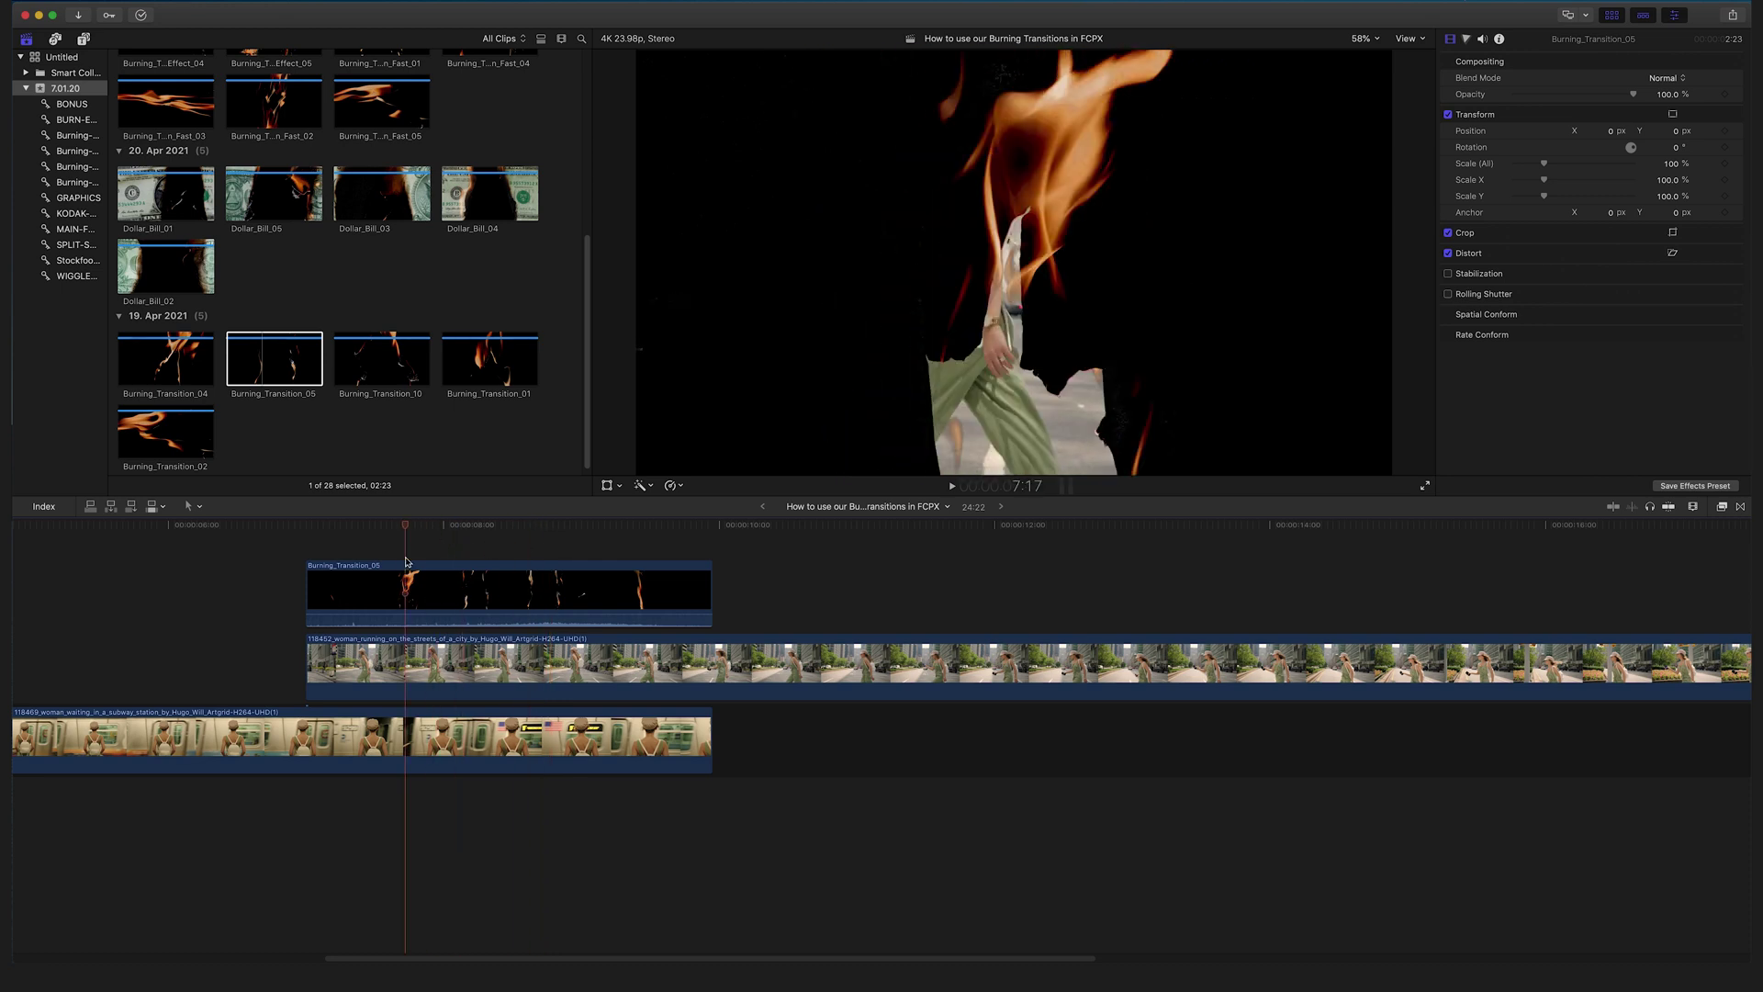
Set Burning_Transition_05's blend mode to Silhouette Alpha in the Inspector
left_click(518, 606)
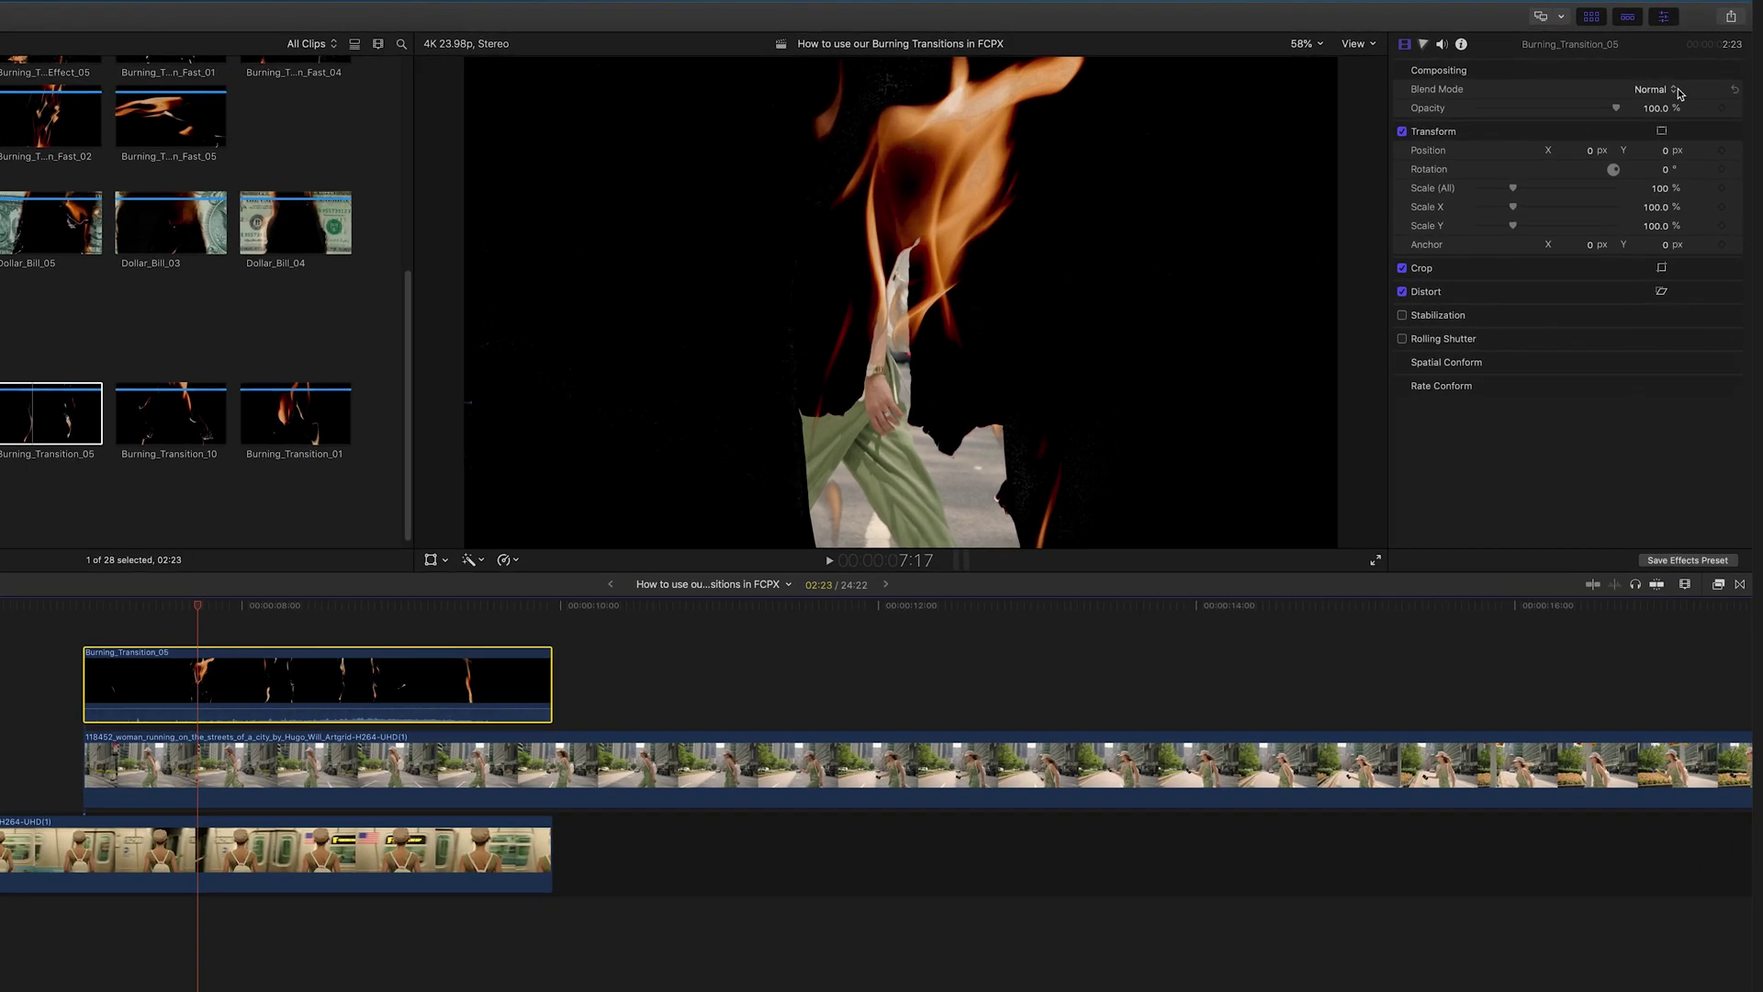
left_click(1670, 79)
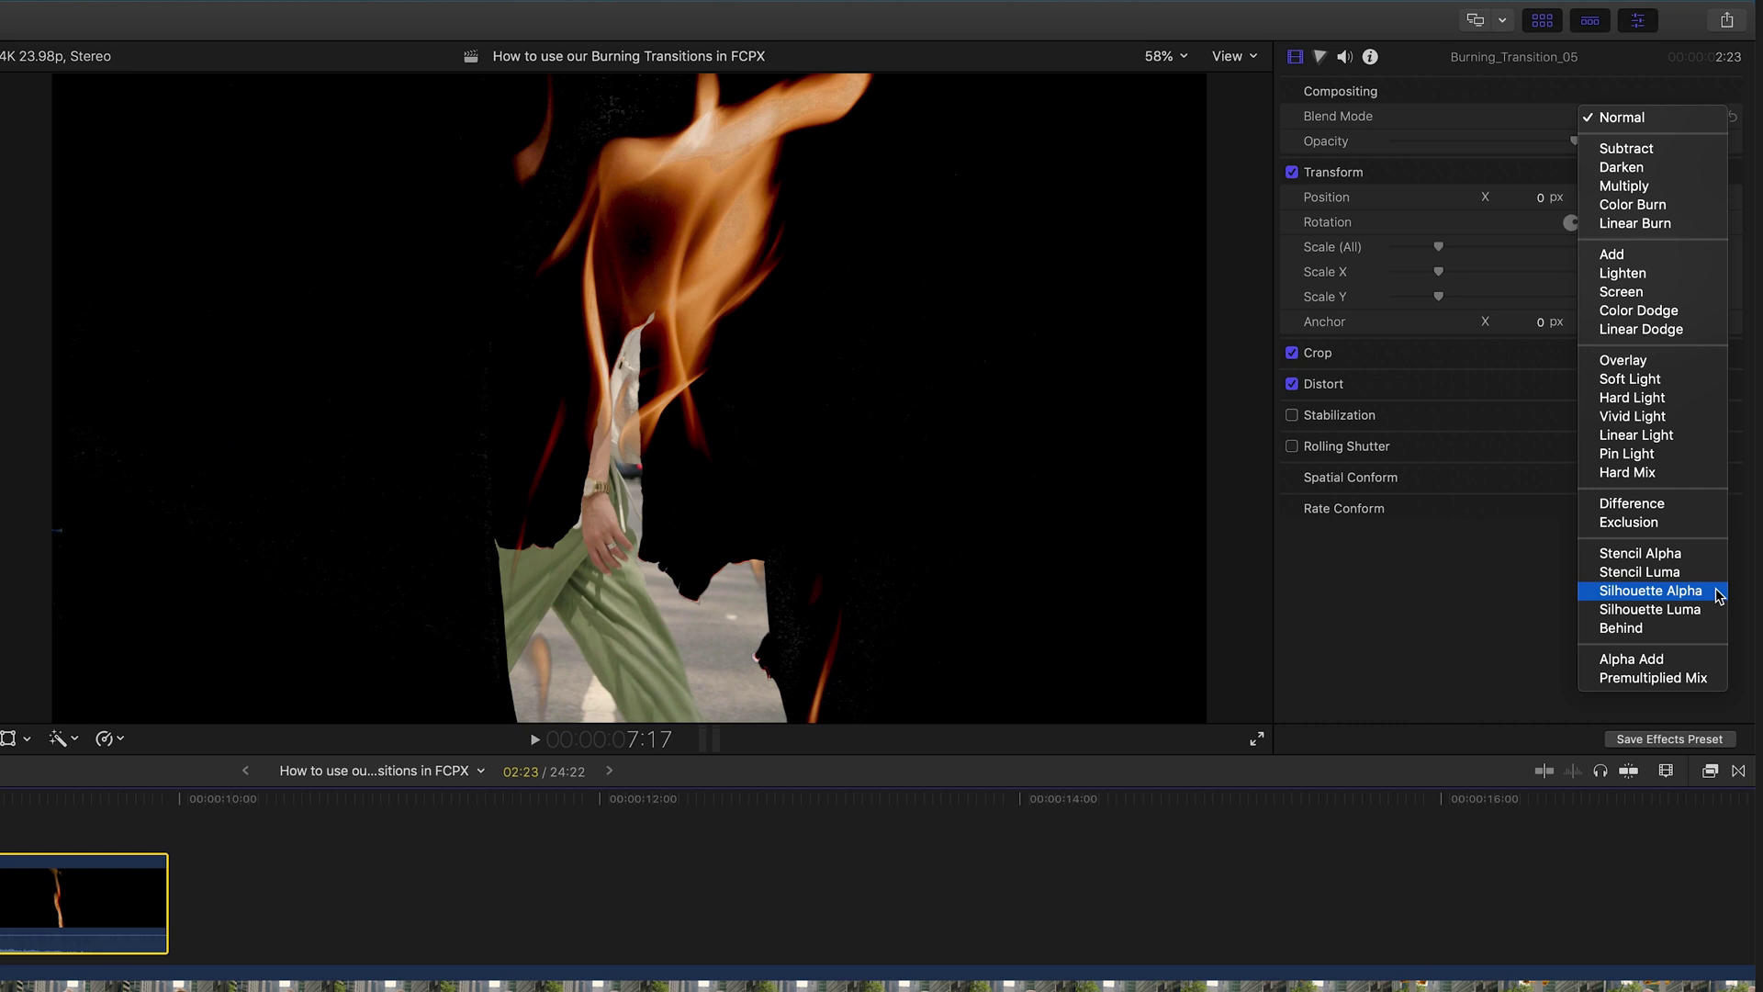
left_click(1650, 590)
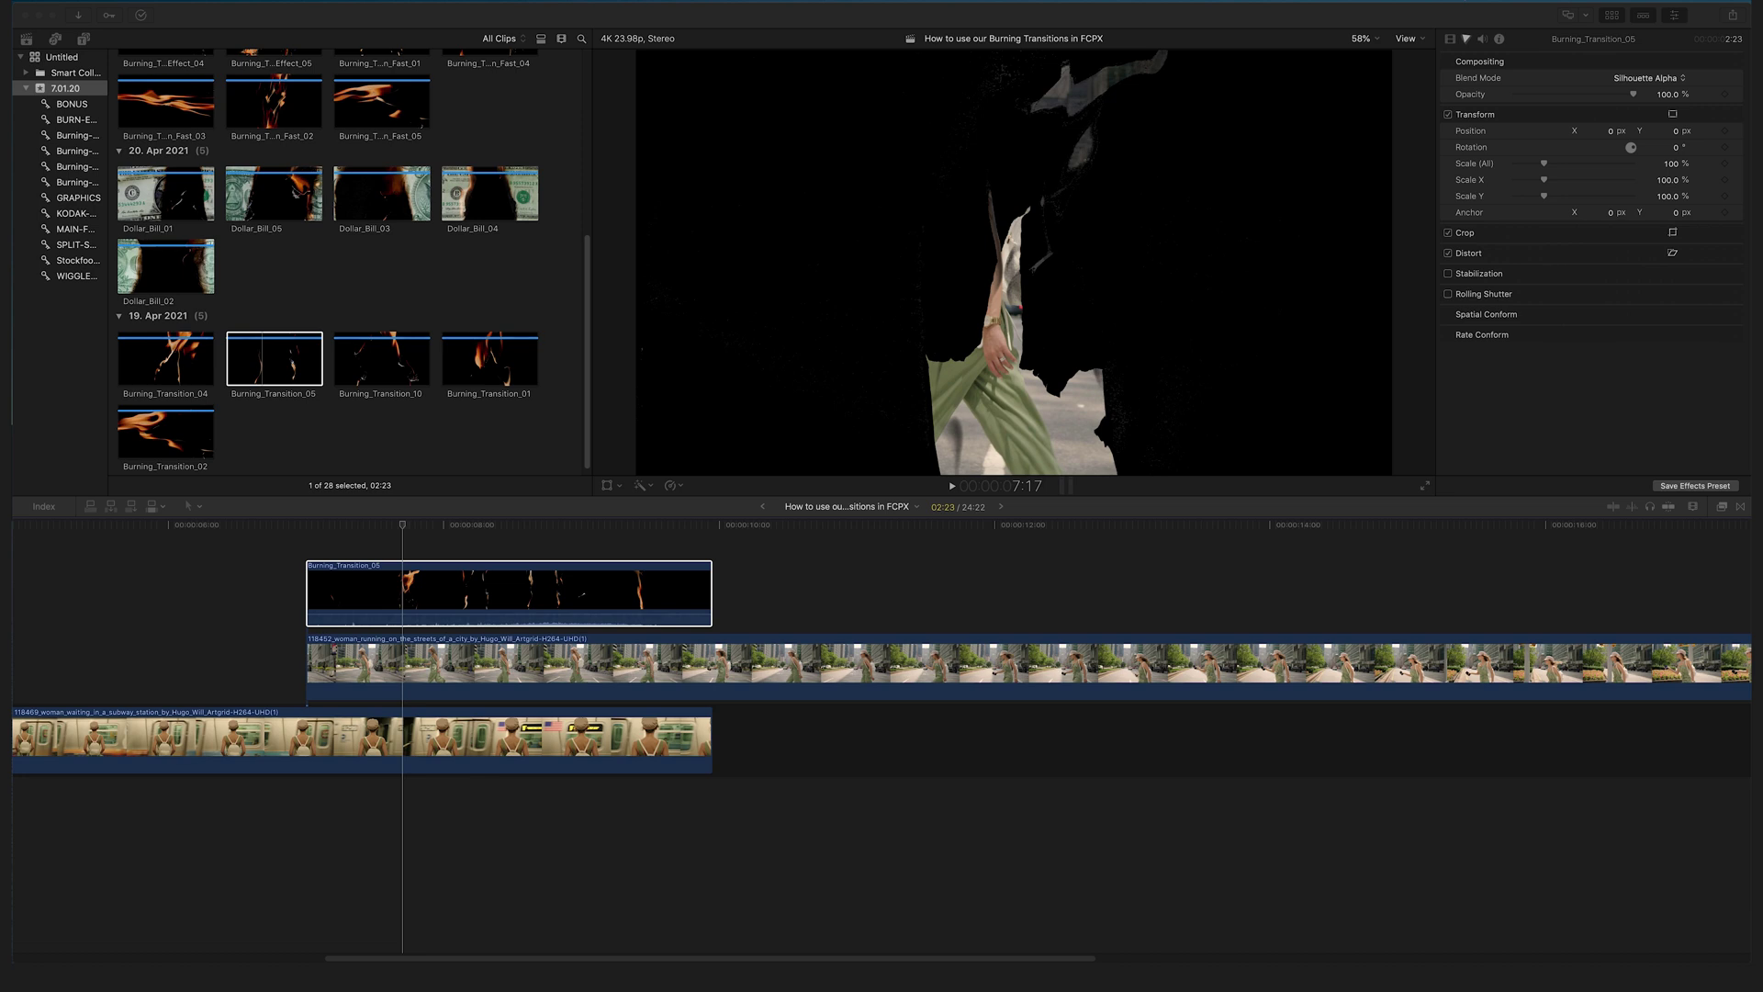
Select the woman-running street clip together with Burning_Transition_05 in the timeline
left_click(515, 677)
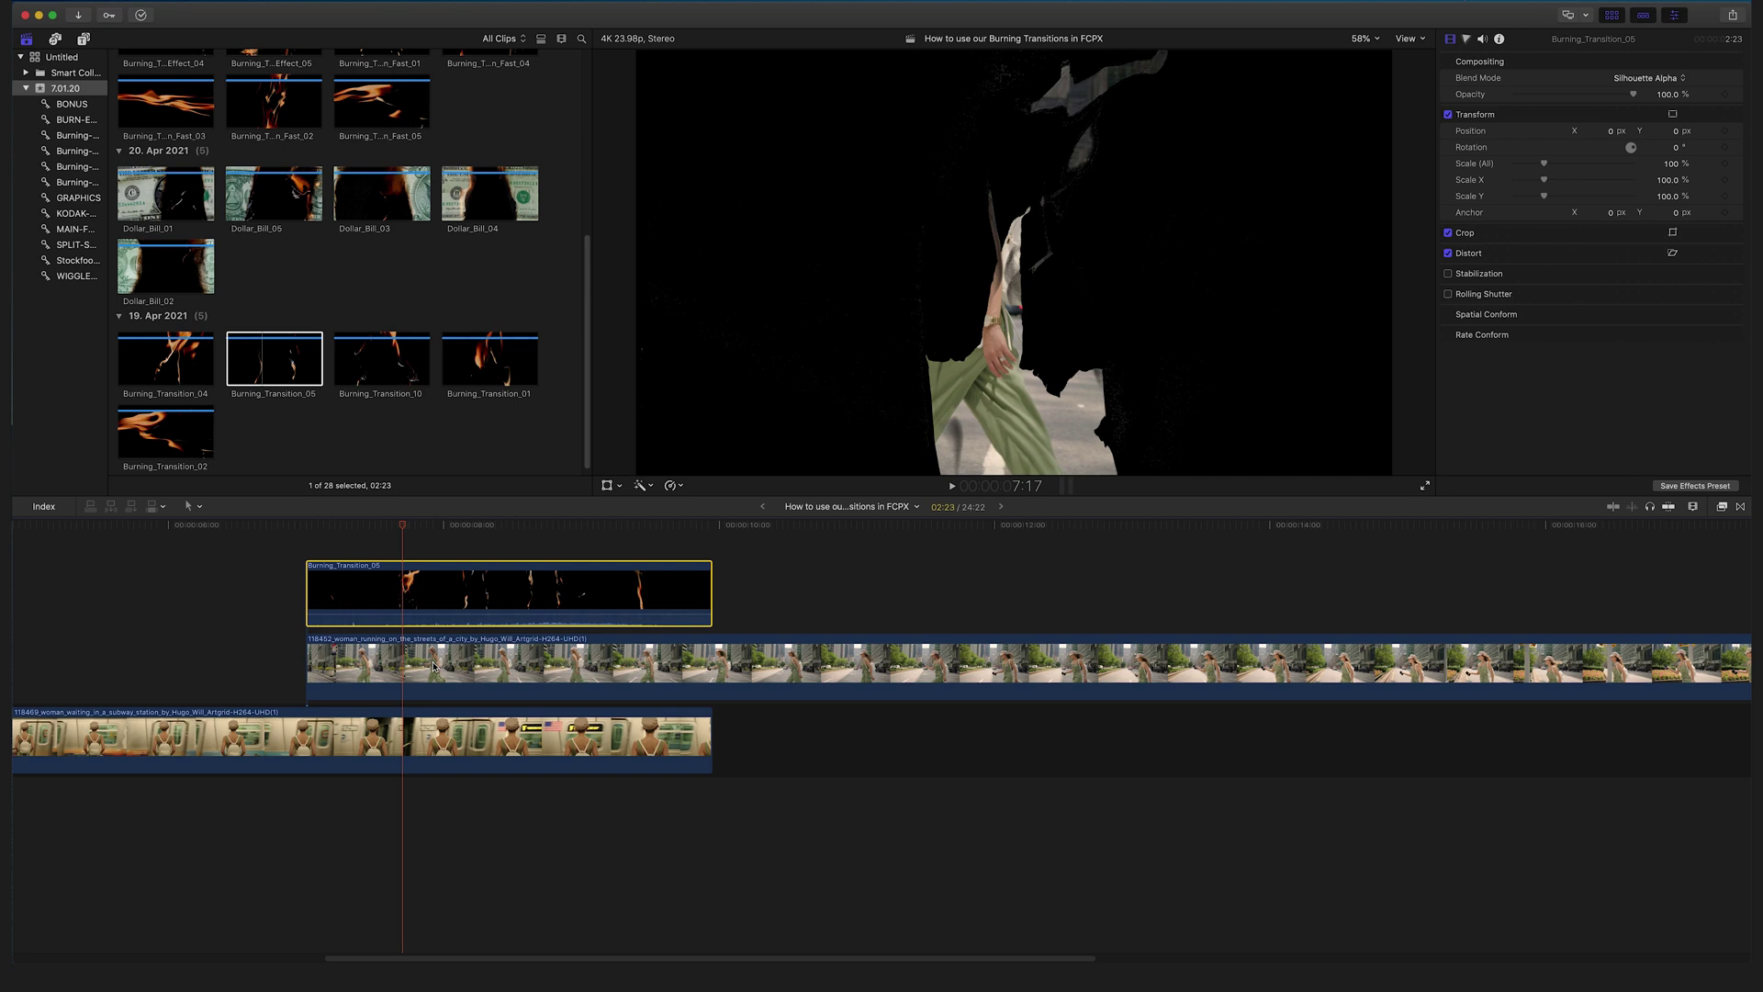
left_click(464, 678)
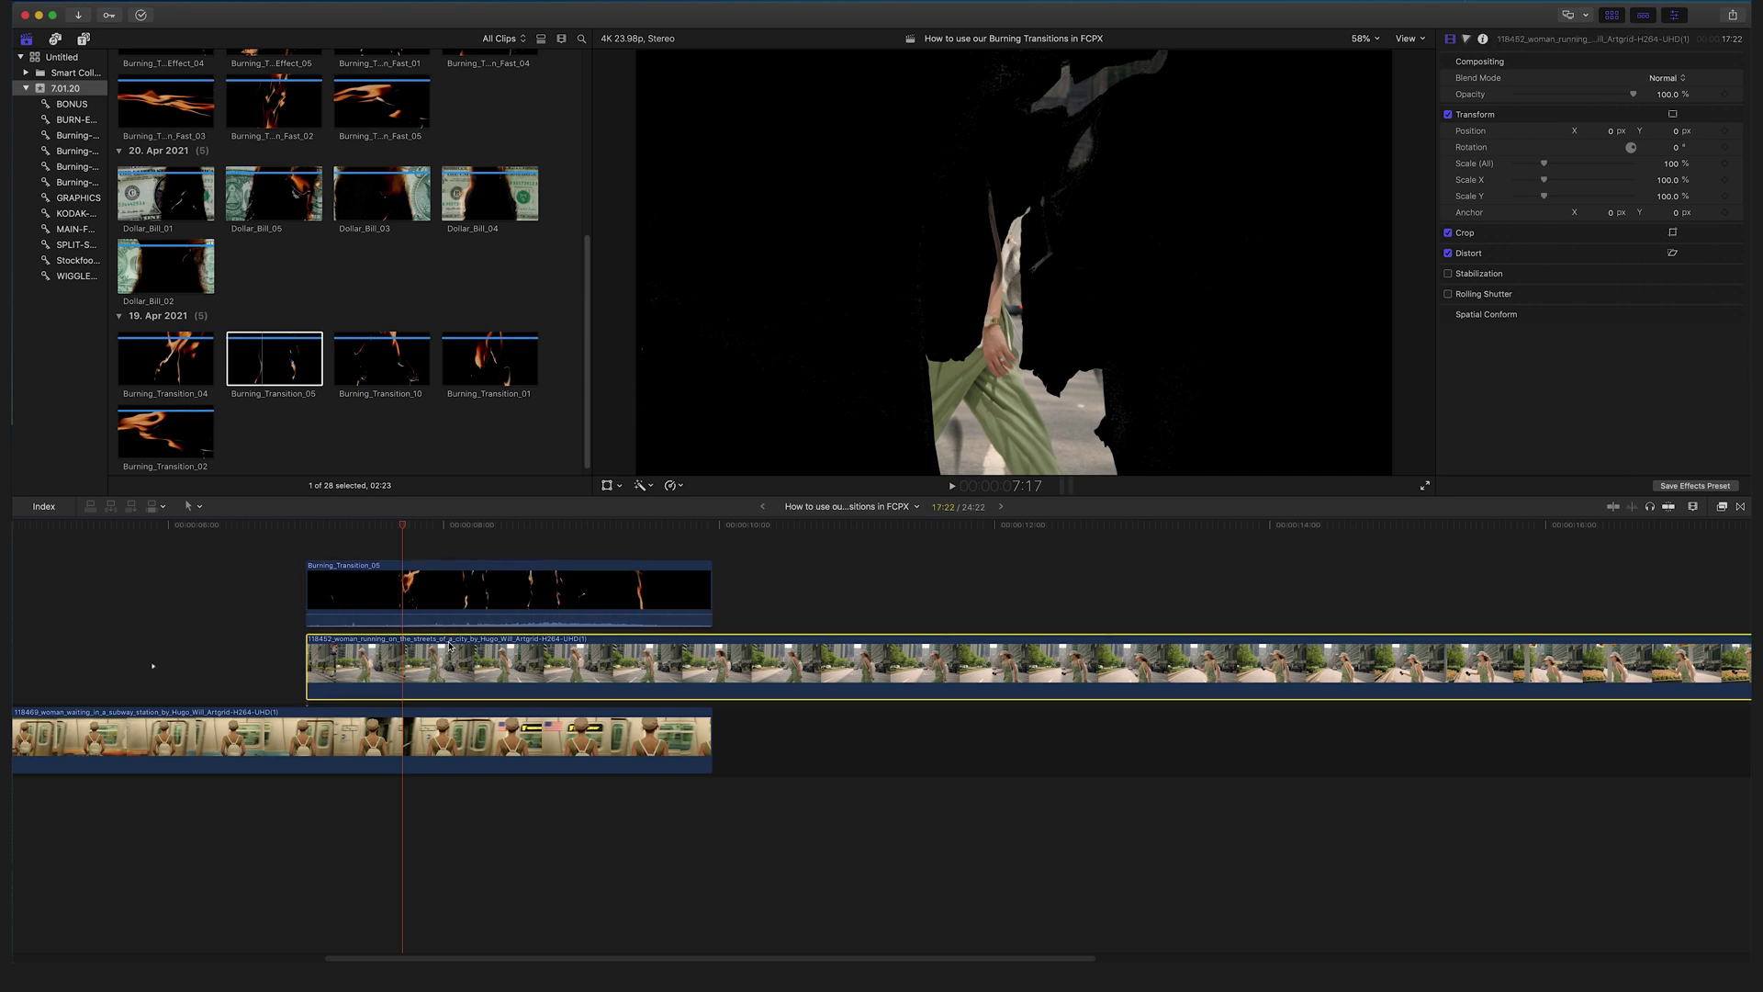
left_click(447, 603, "super")
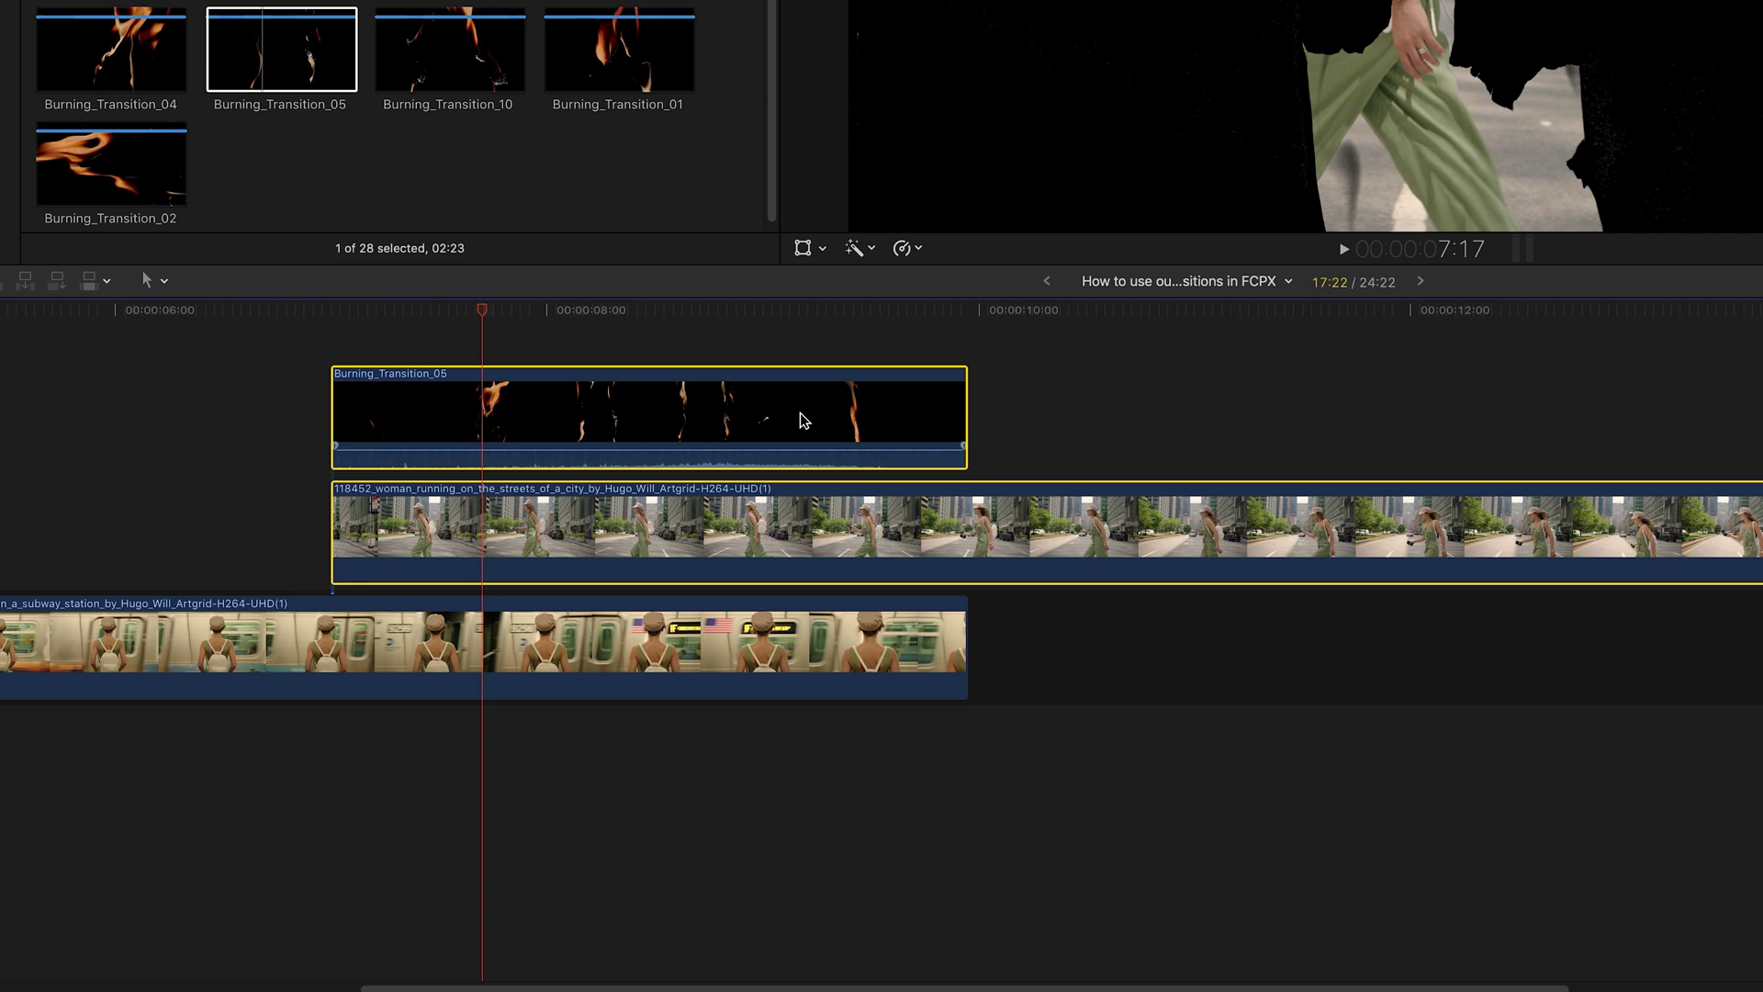
Combine the selected clips into a compound clip named 'Burning Transitions' and scrub through the burn
right_click(803, 421)
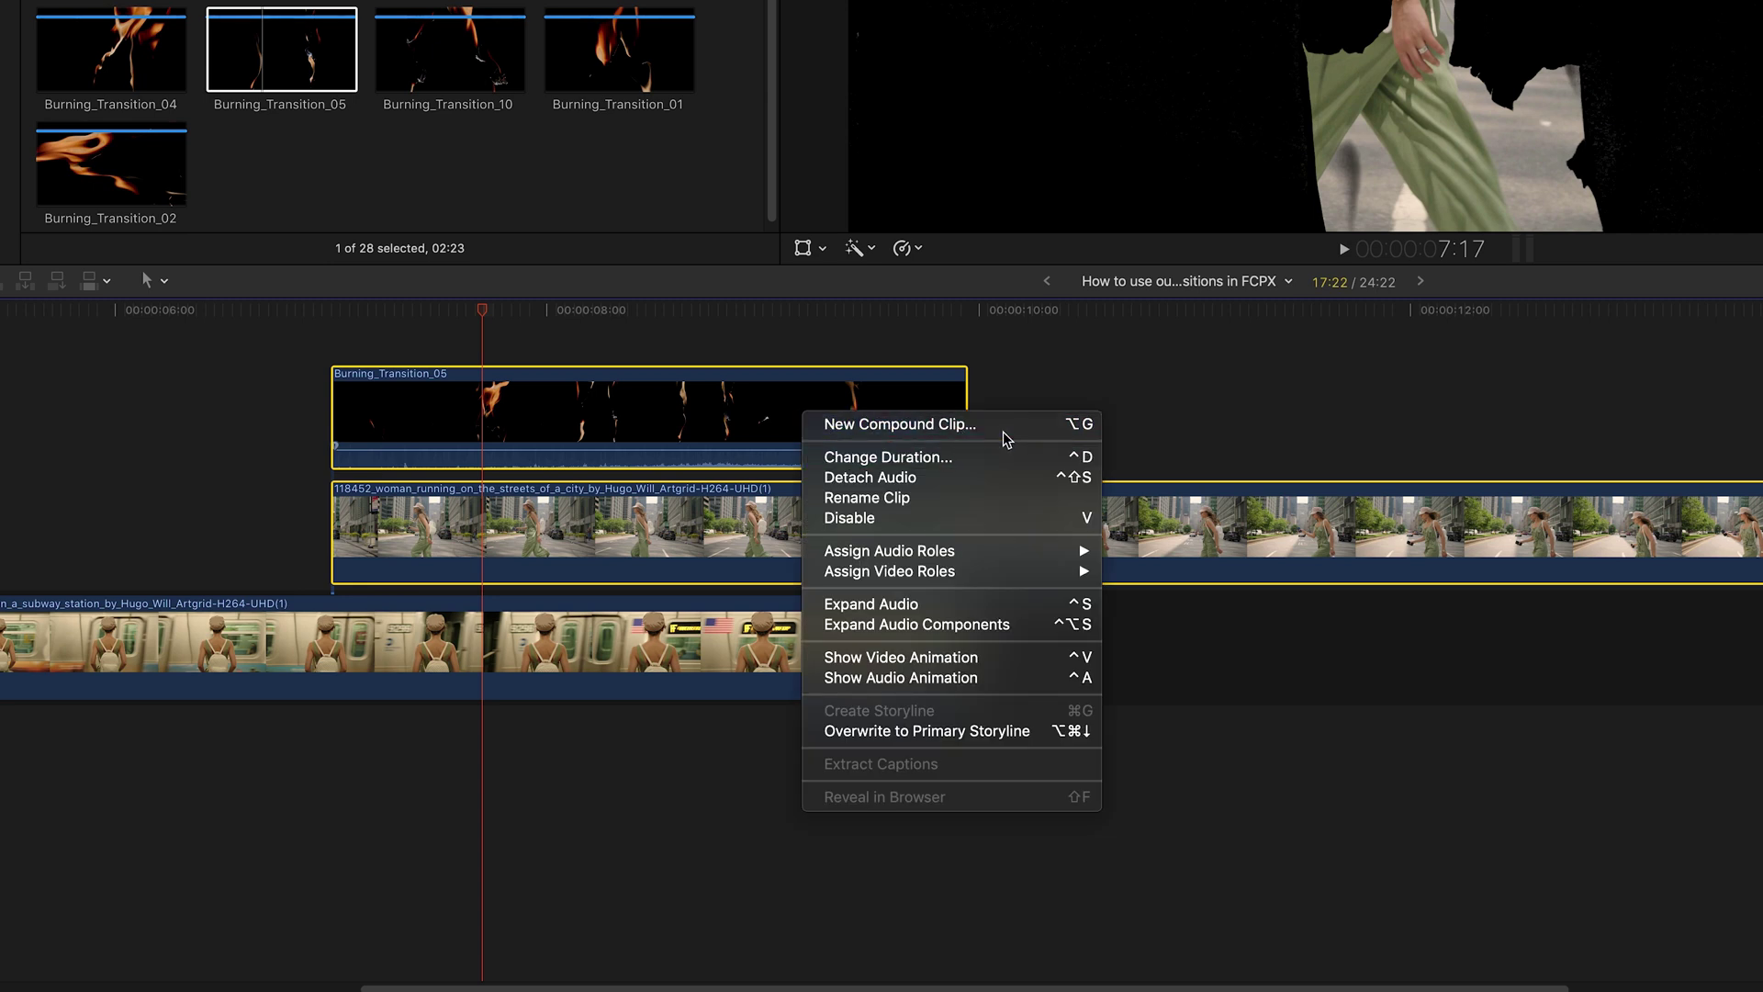
left_click(1006, 439)
type("Burning Transitions 01")
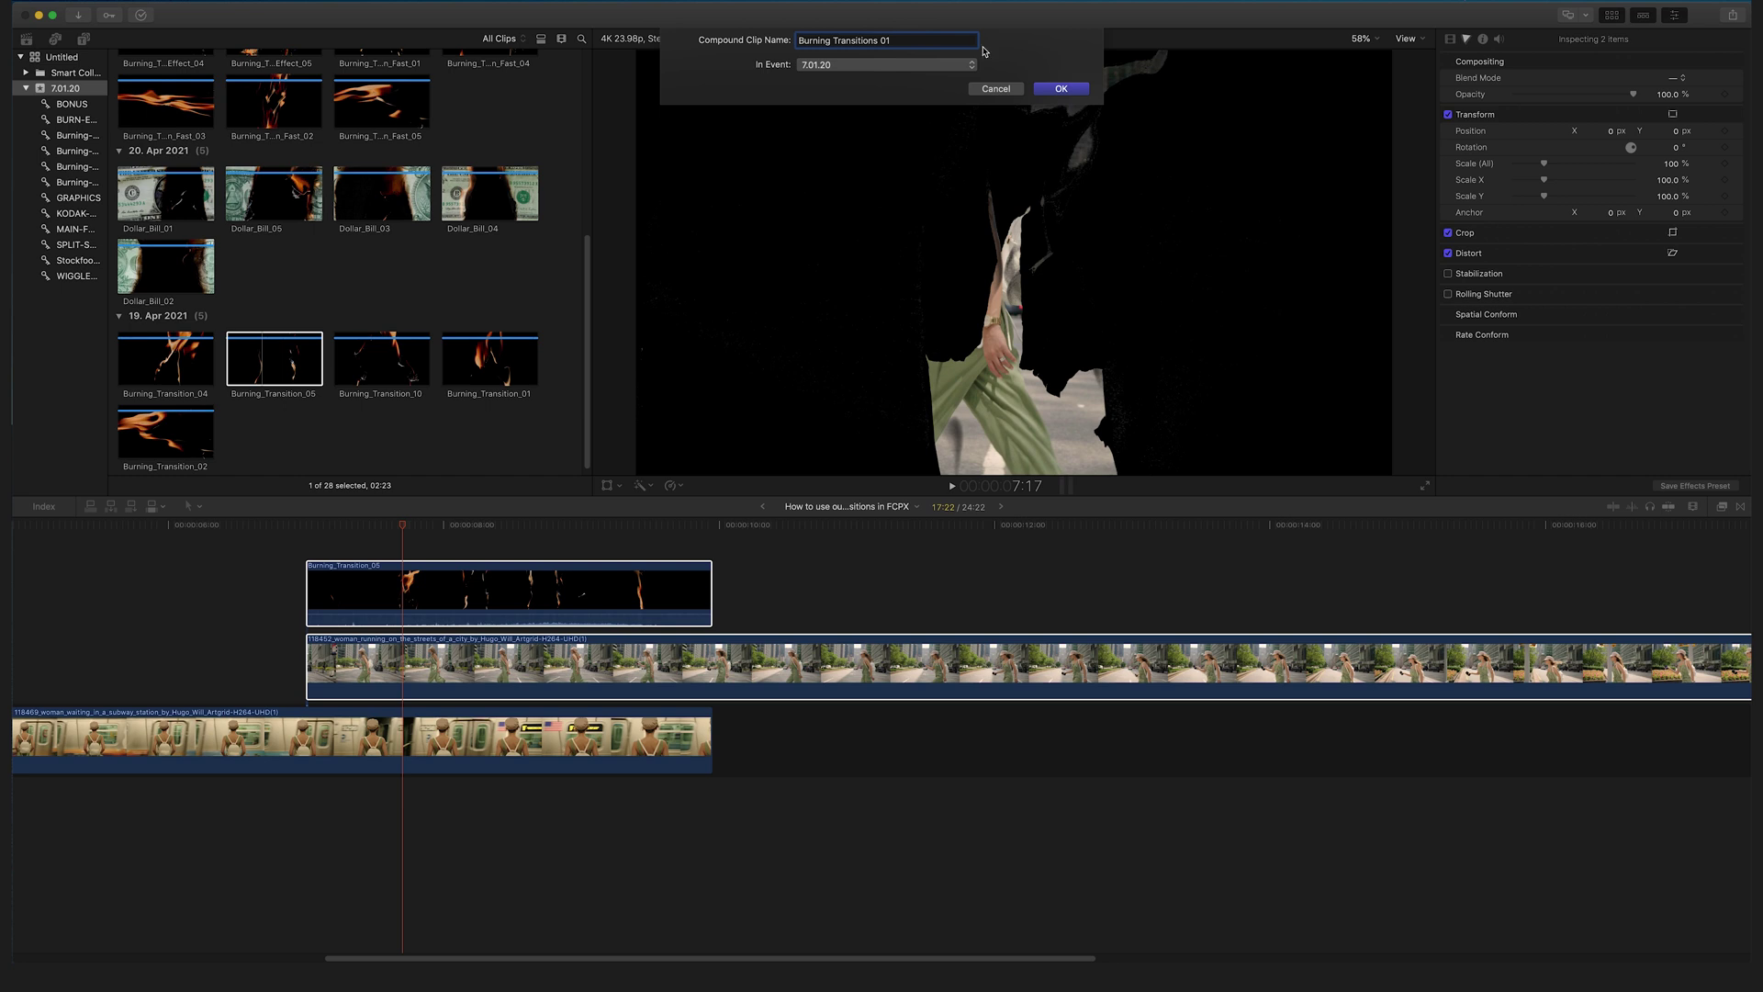
left_click(1062, 89)
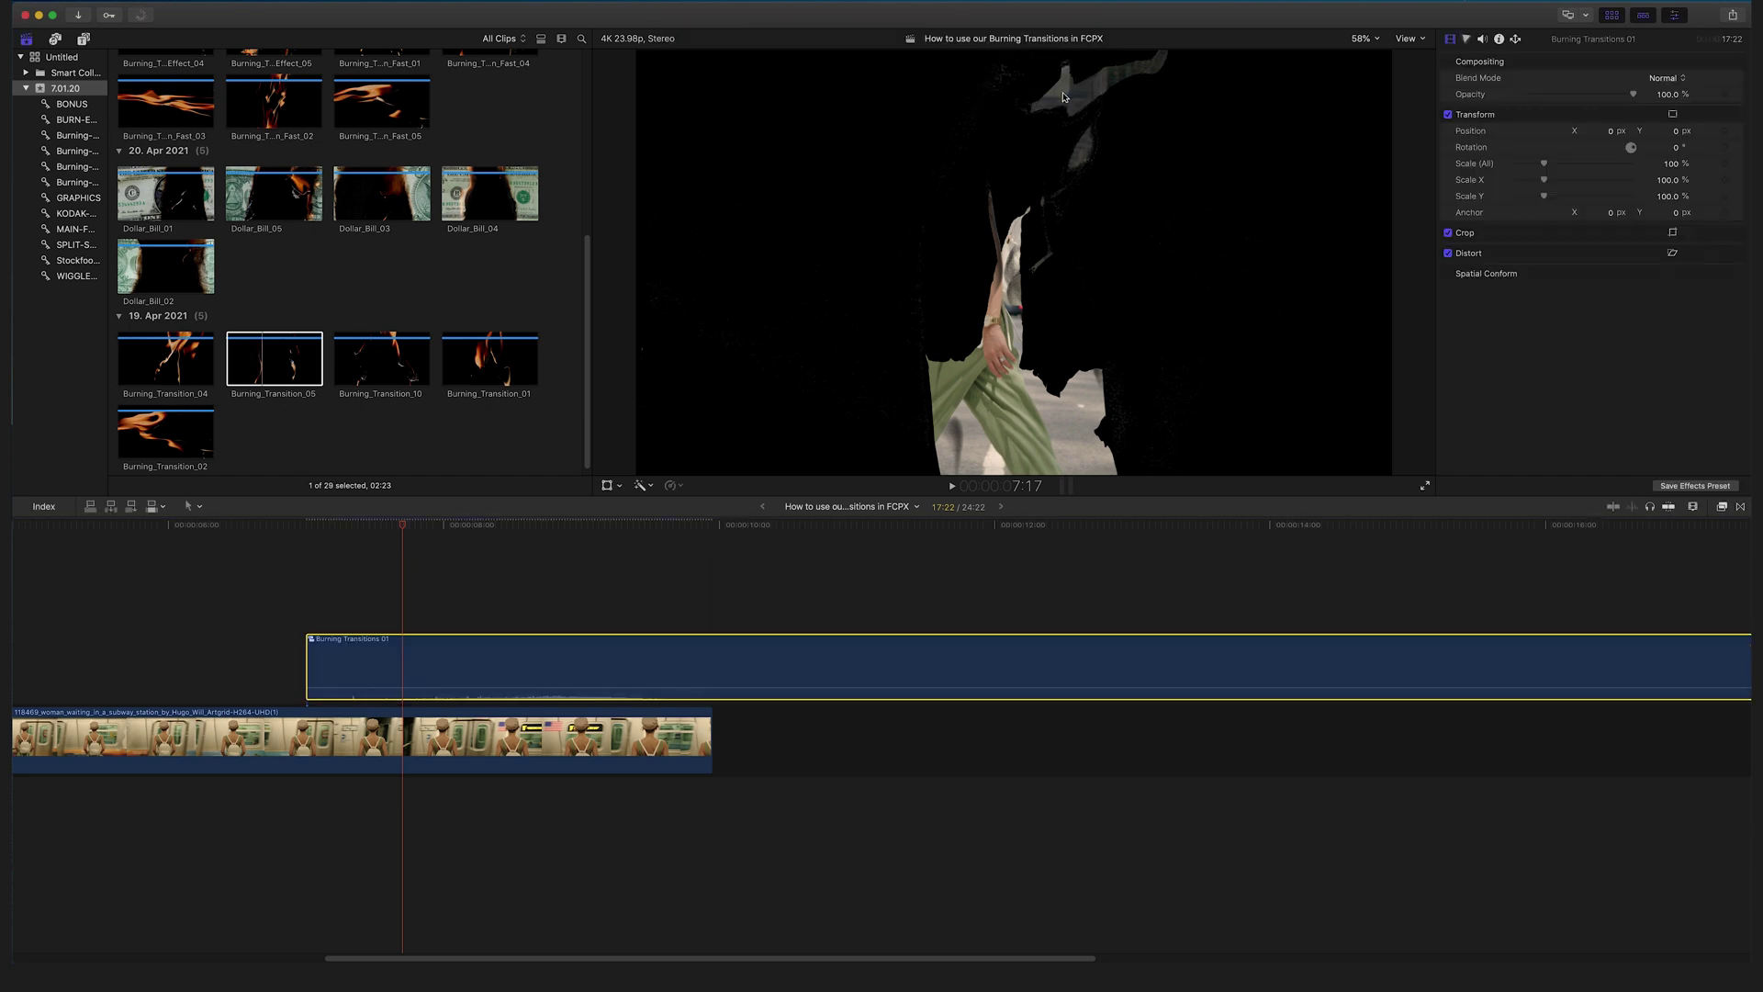
left_click_drag(414, 542, 476, 547)
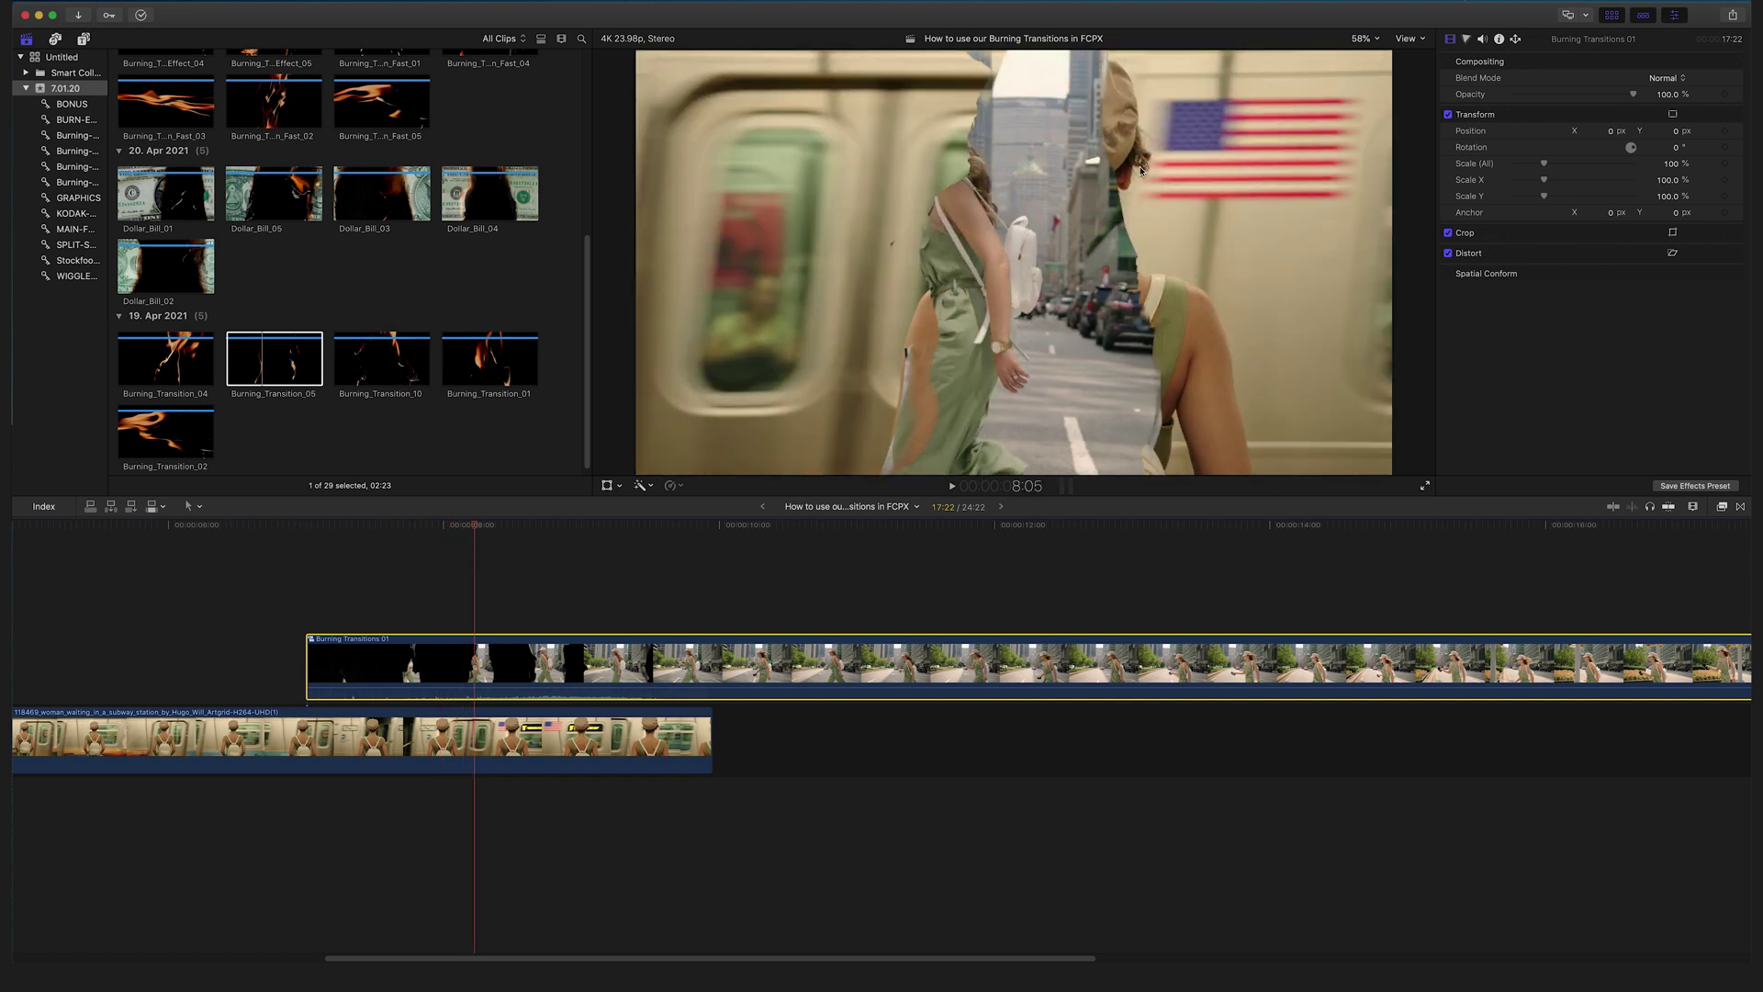
left_click(460, 565)
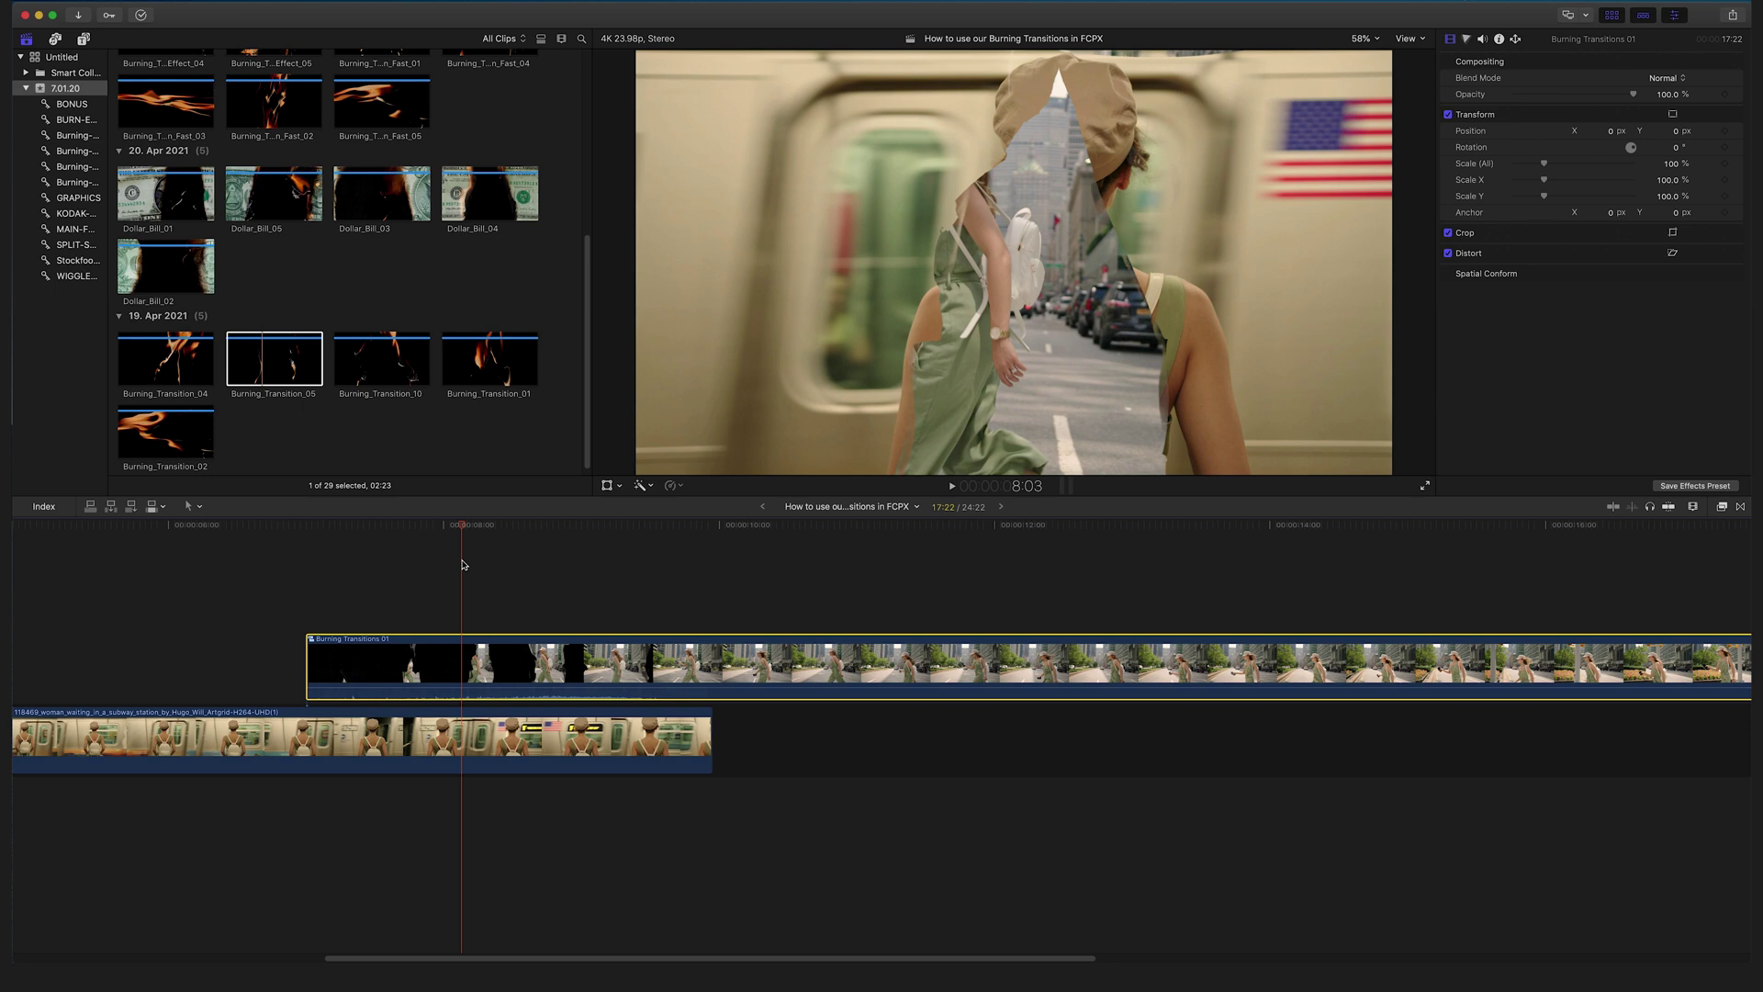
Stack another Burning_Transition_05 above the compound clip with Screen blend mode and play it back
left_click(281, 367)
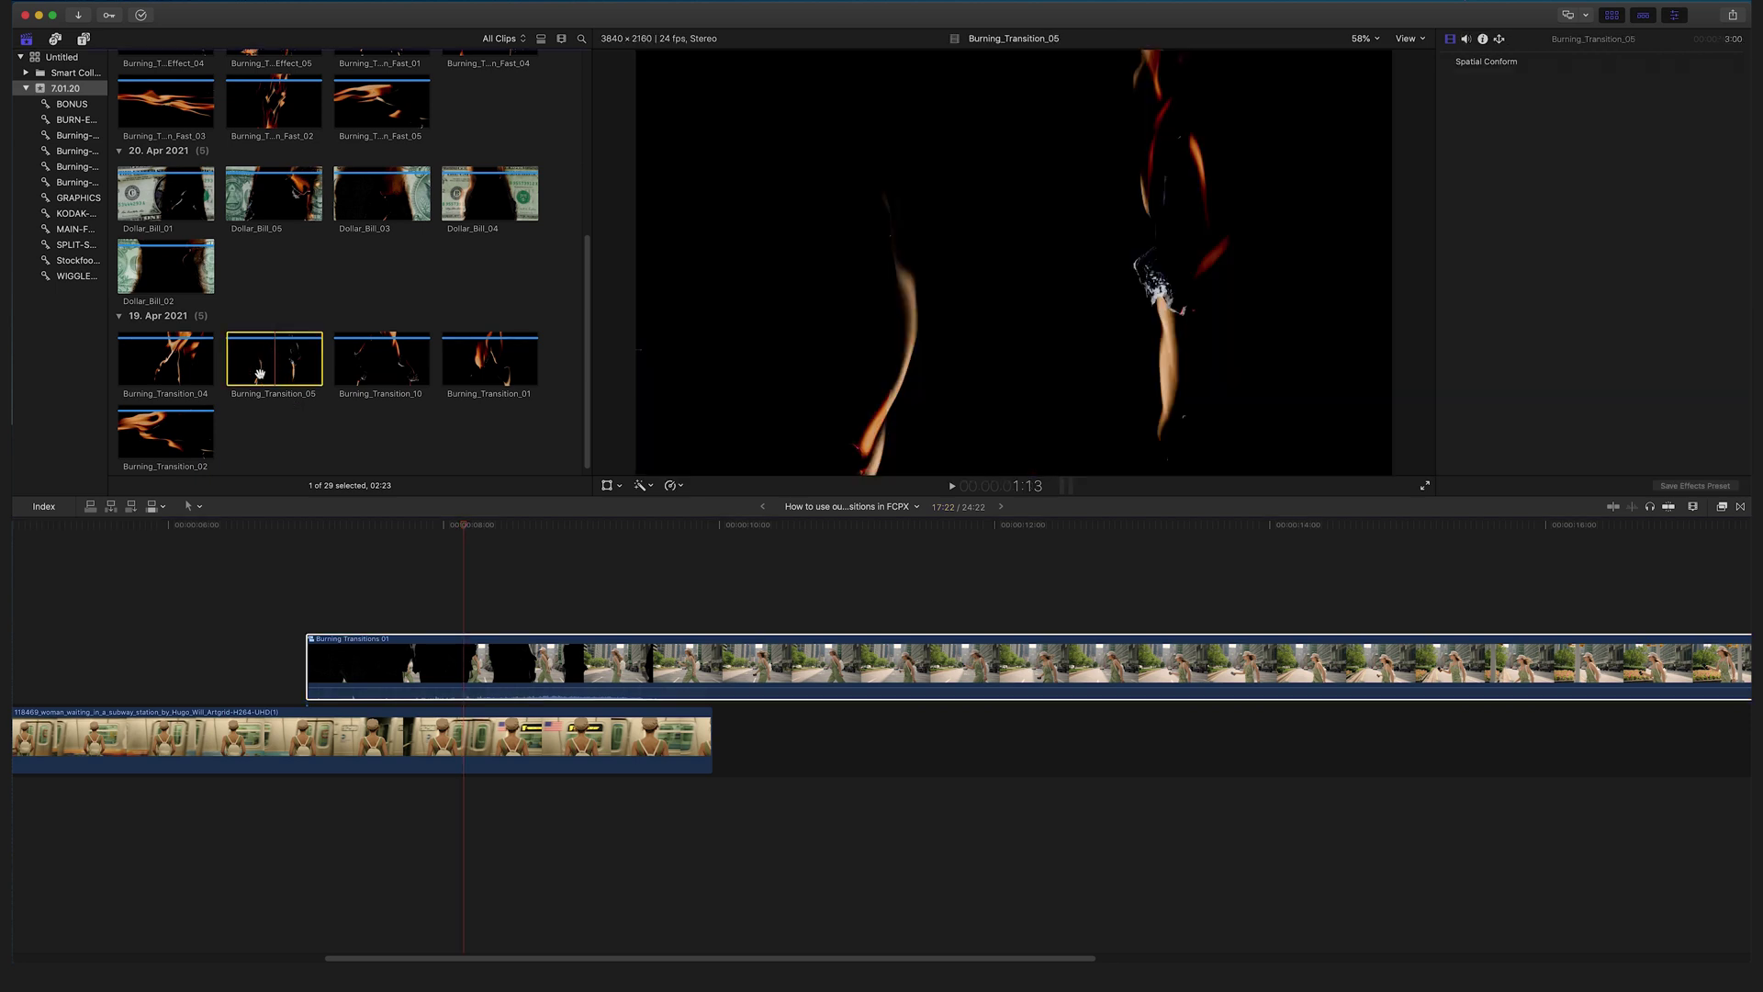
left_click_drag(281, 367, 307, 597)
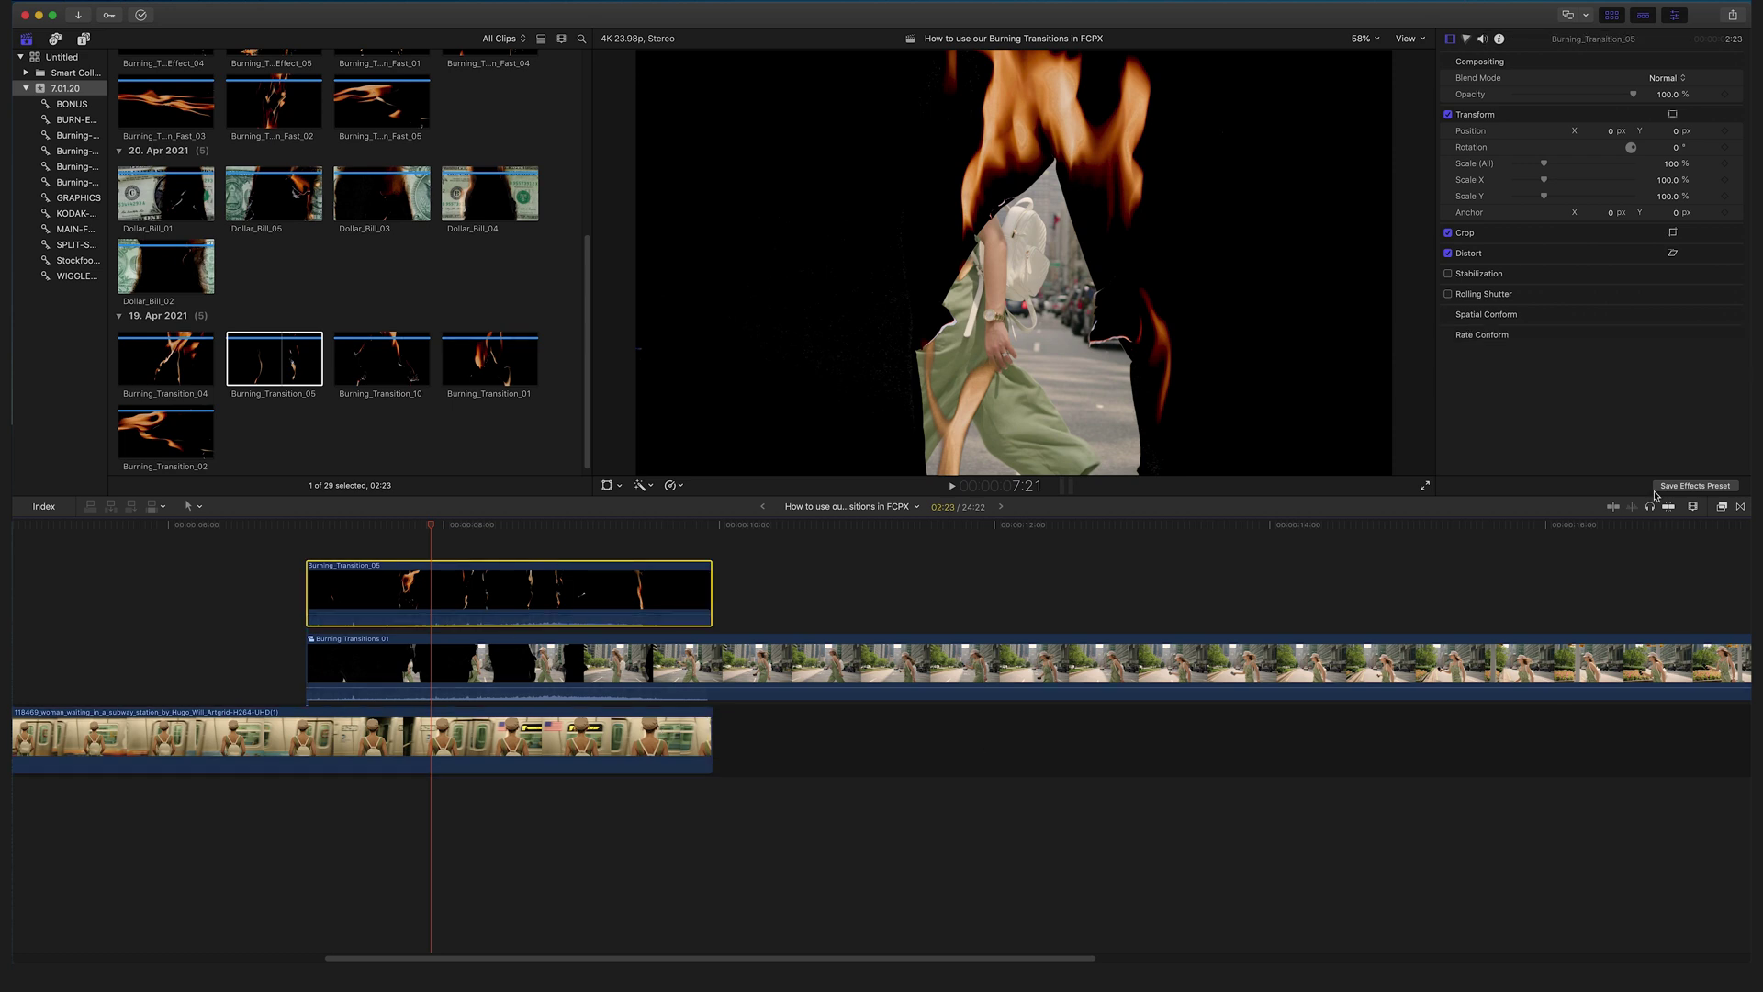
left_click(1680, 79)
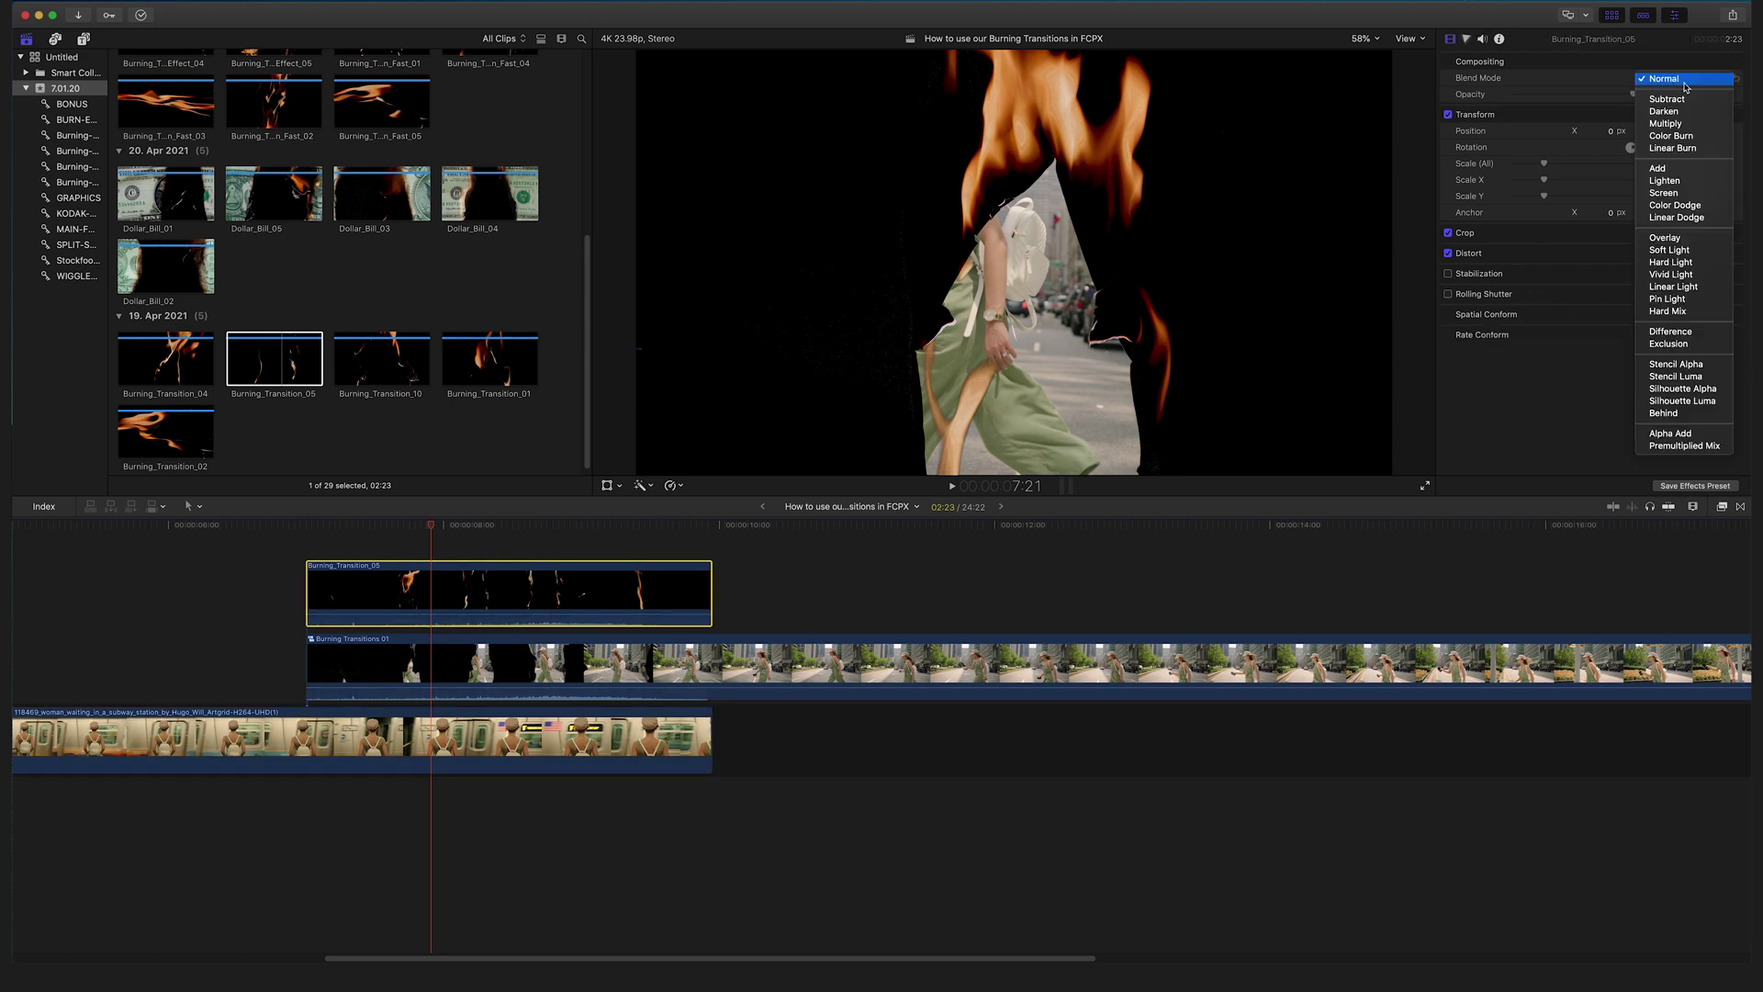
left_click(1693, 194)
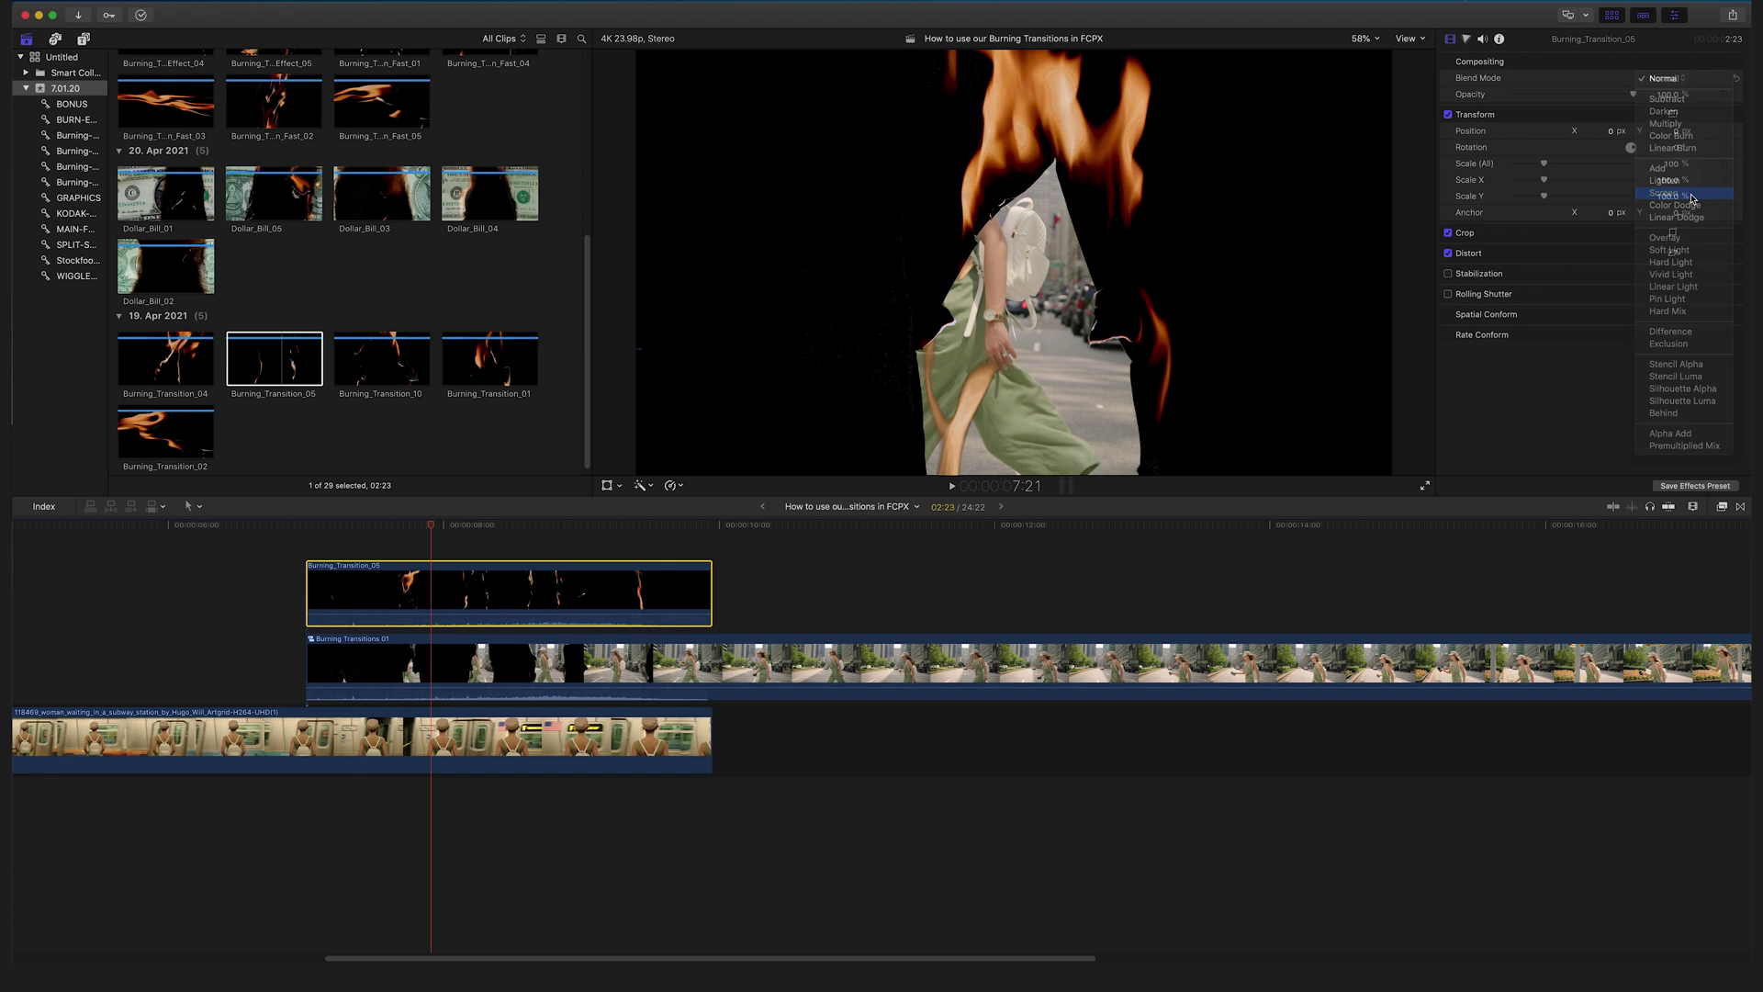
left_click_drag(430, 526, 391, 529)
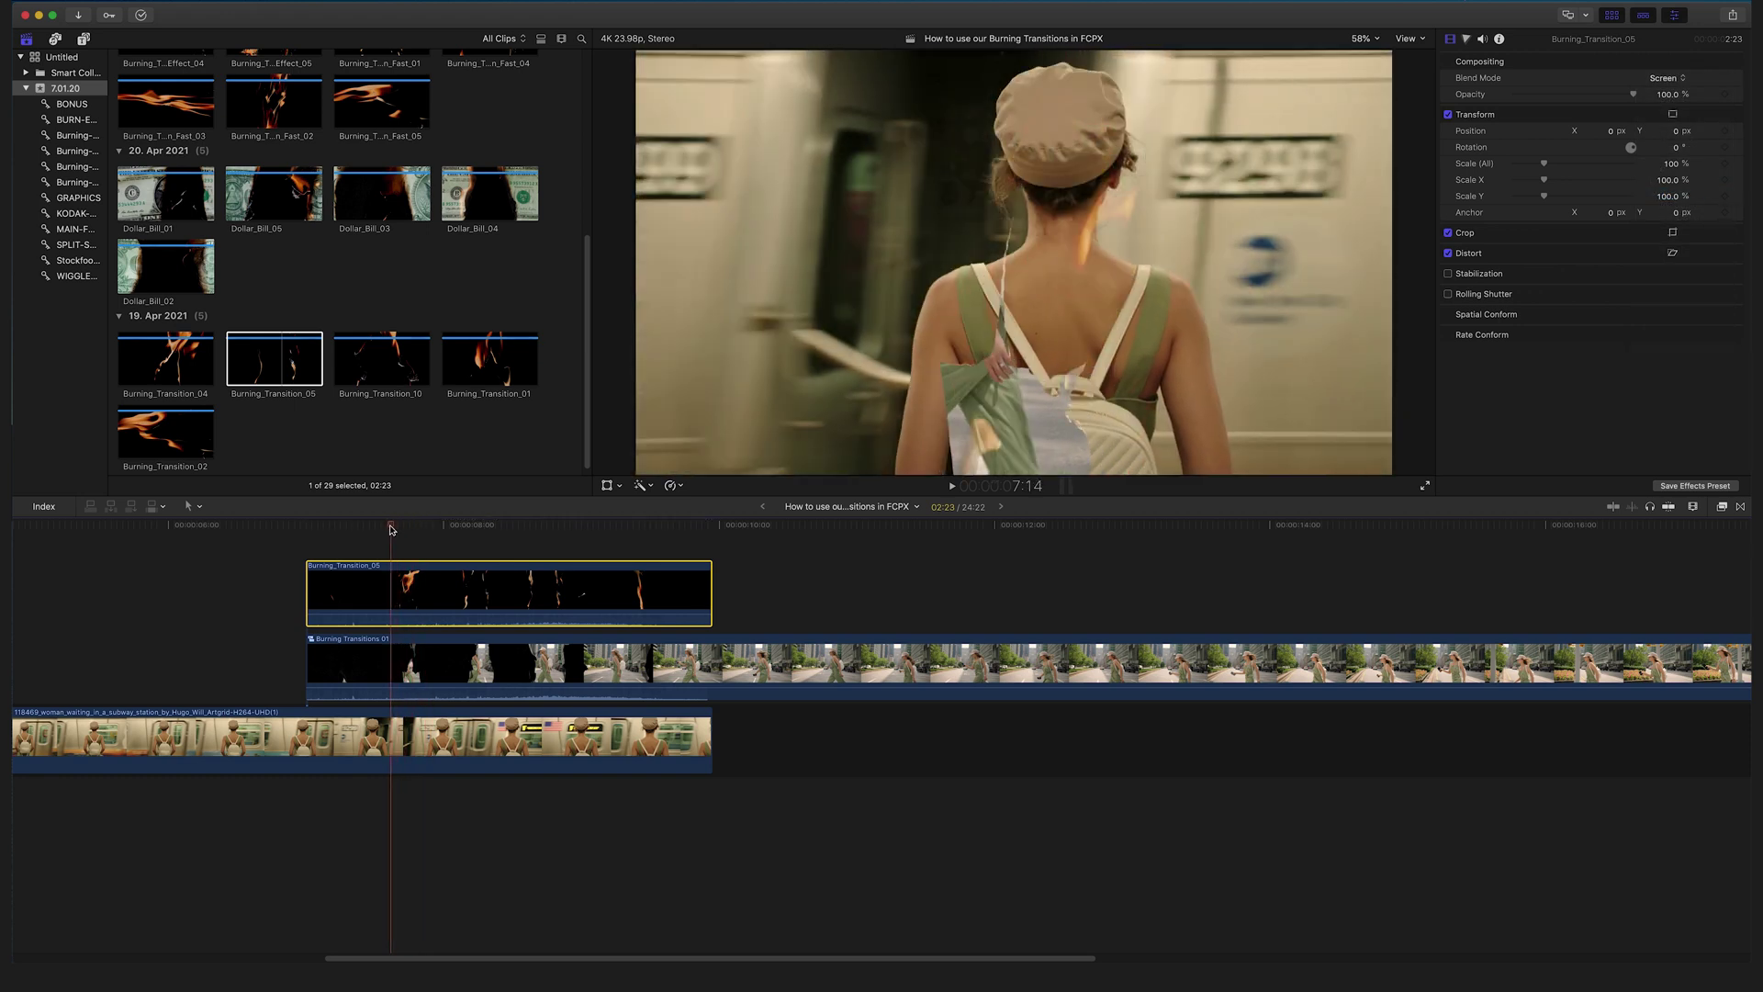
key("space")
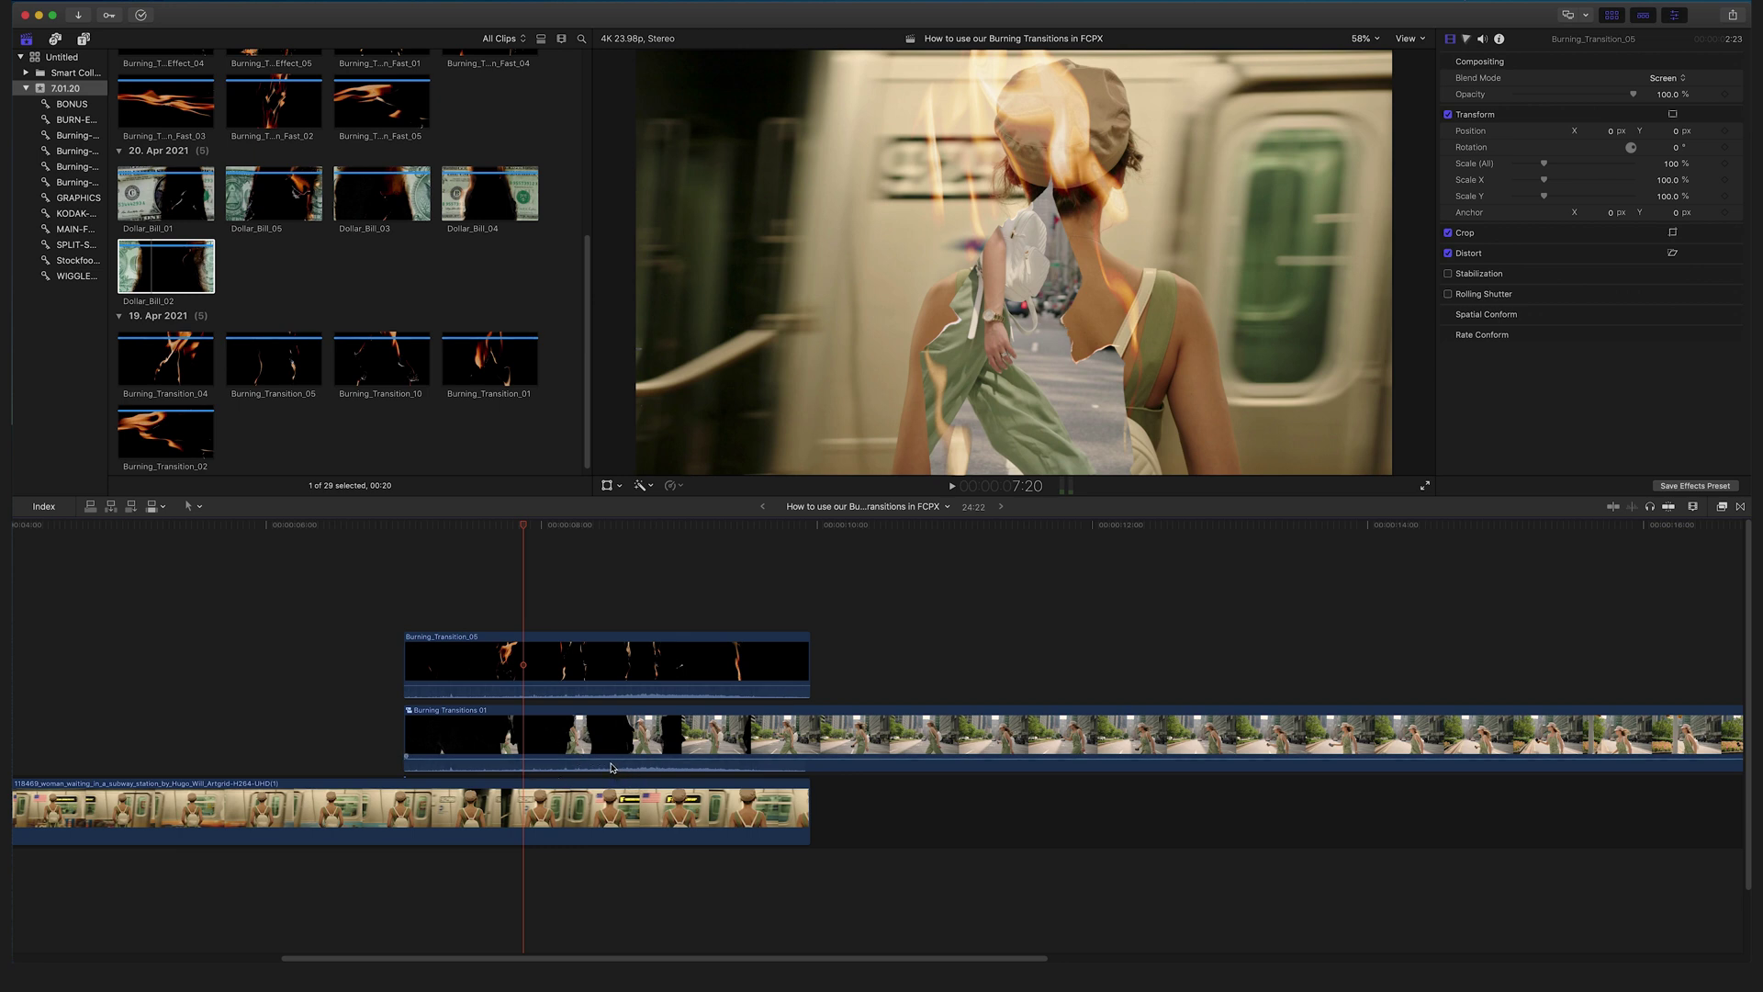
Drop the overlaid Burning_Transition_05's volume to -∞ dB to silence the flames
key("Left")
key("Left")
key("Left")
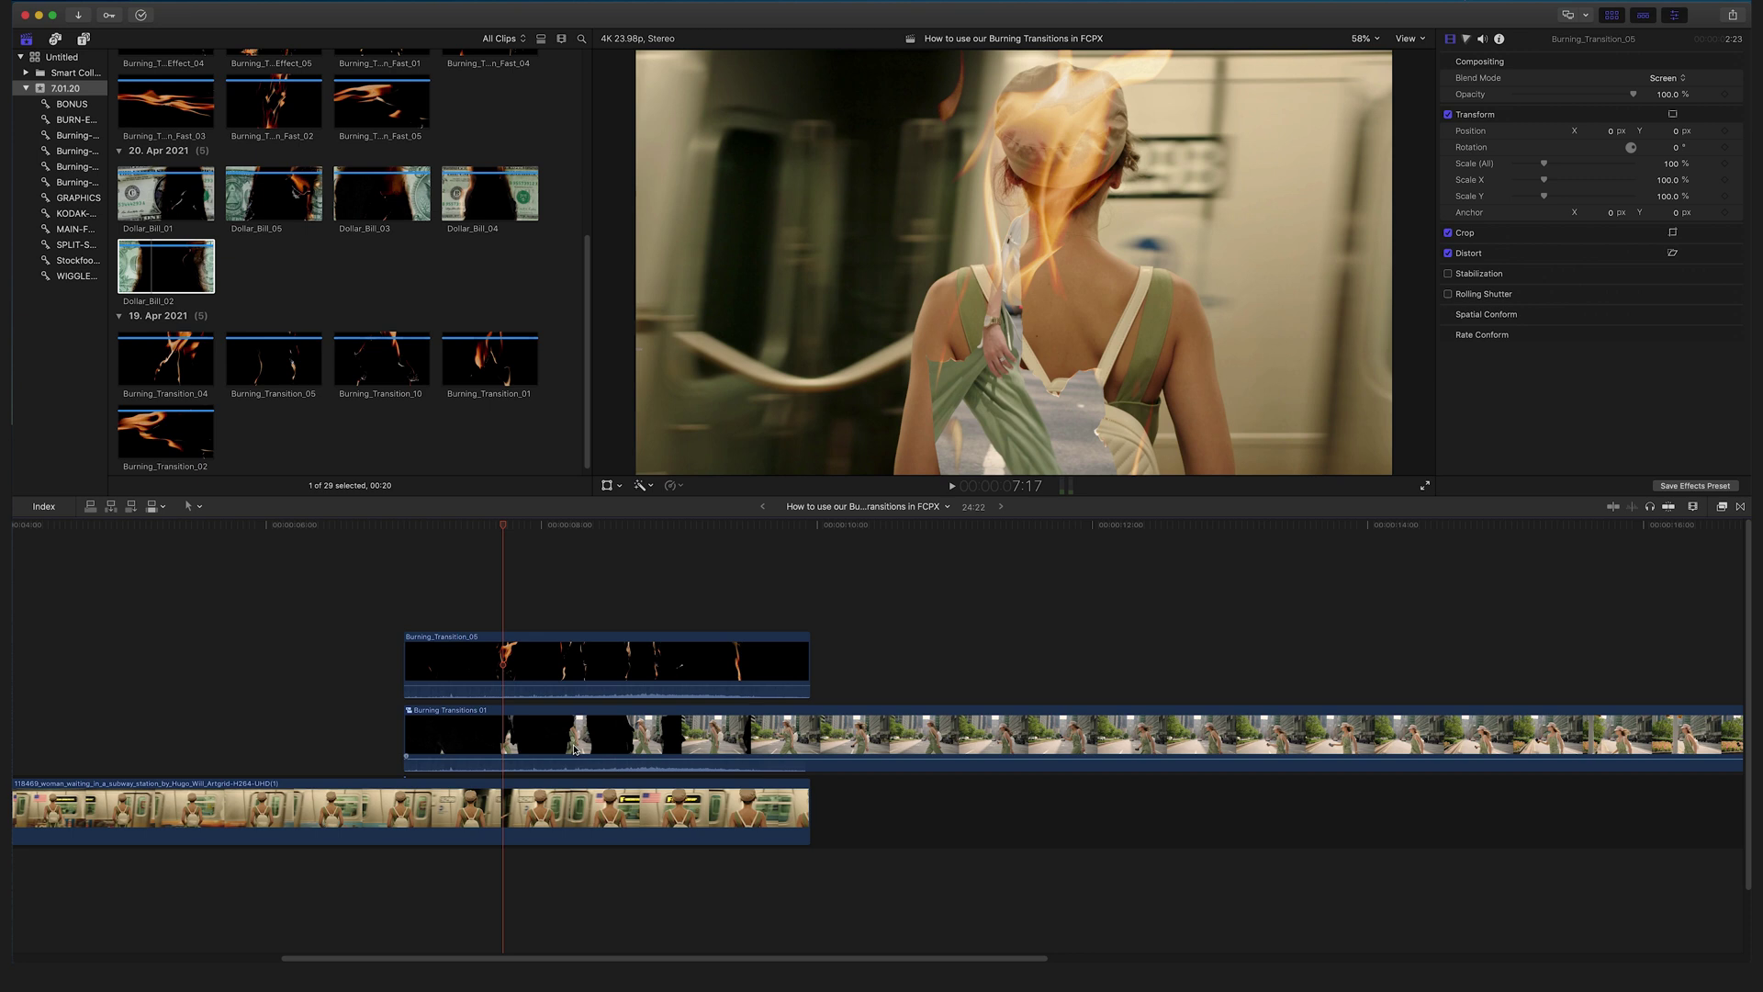
left_click(579, 742)
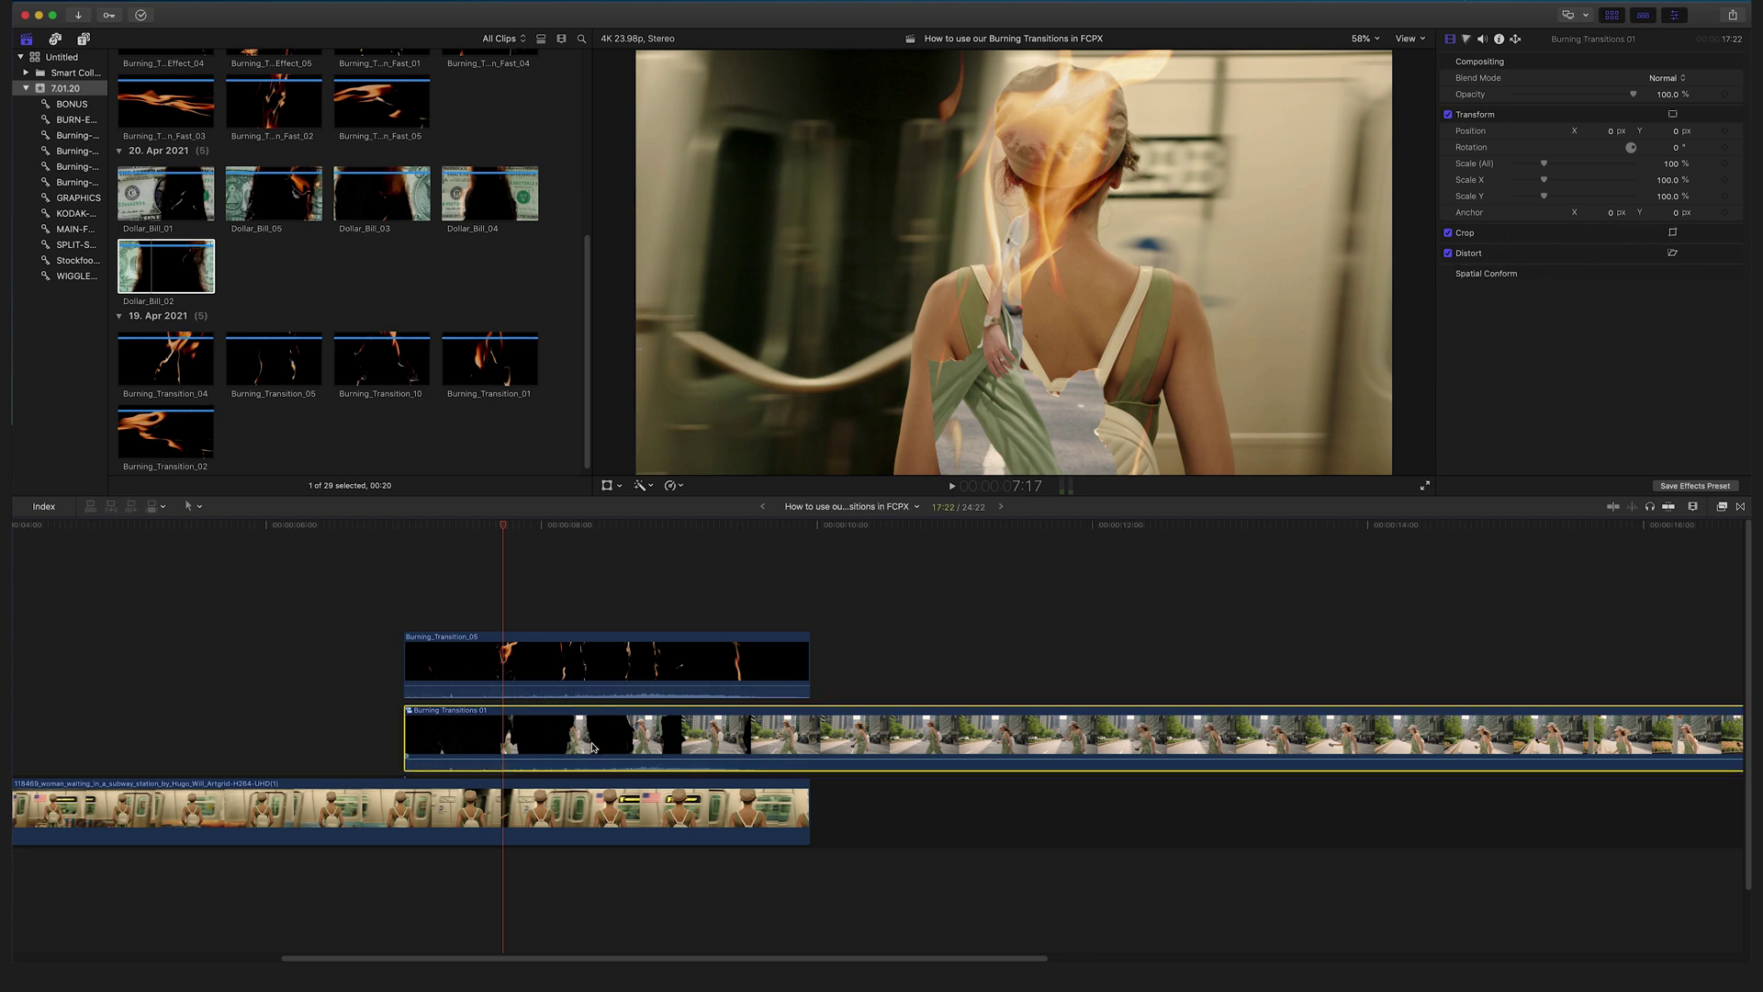
left_click(593, 690)
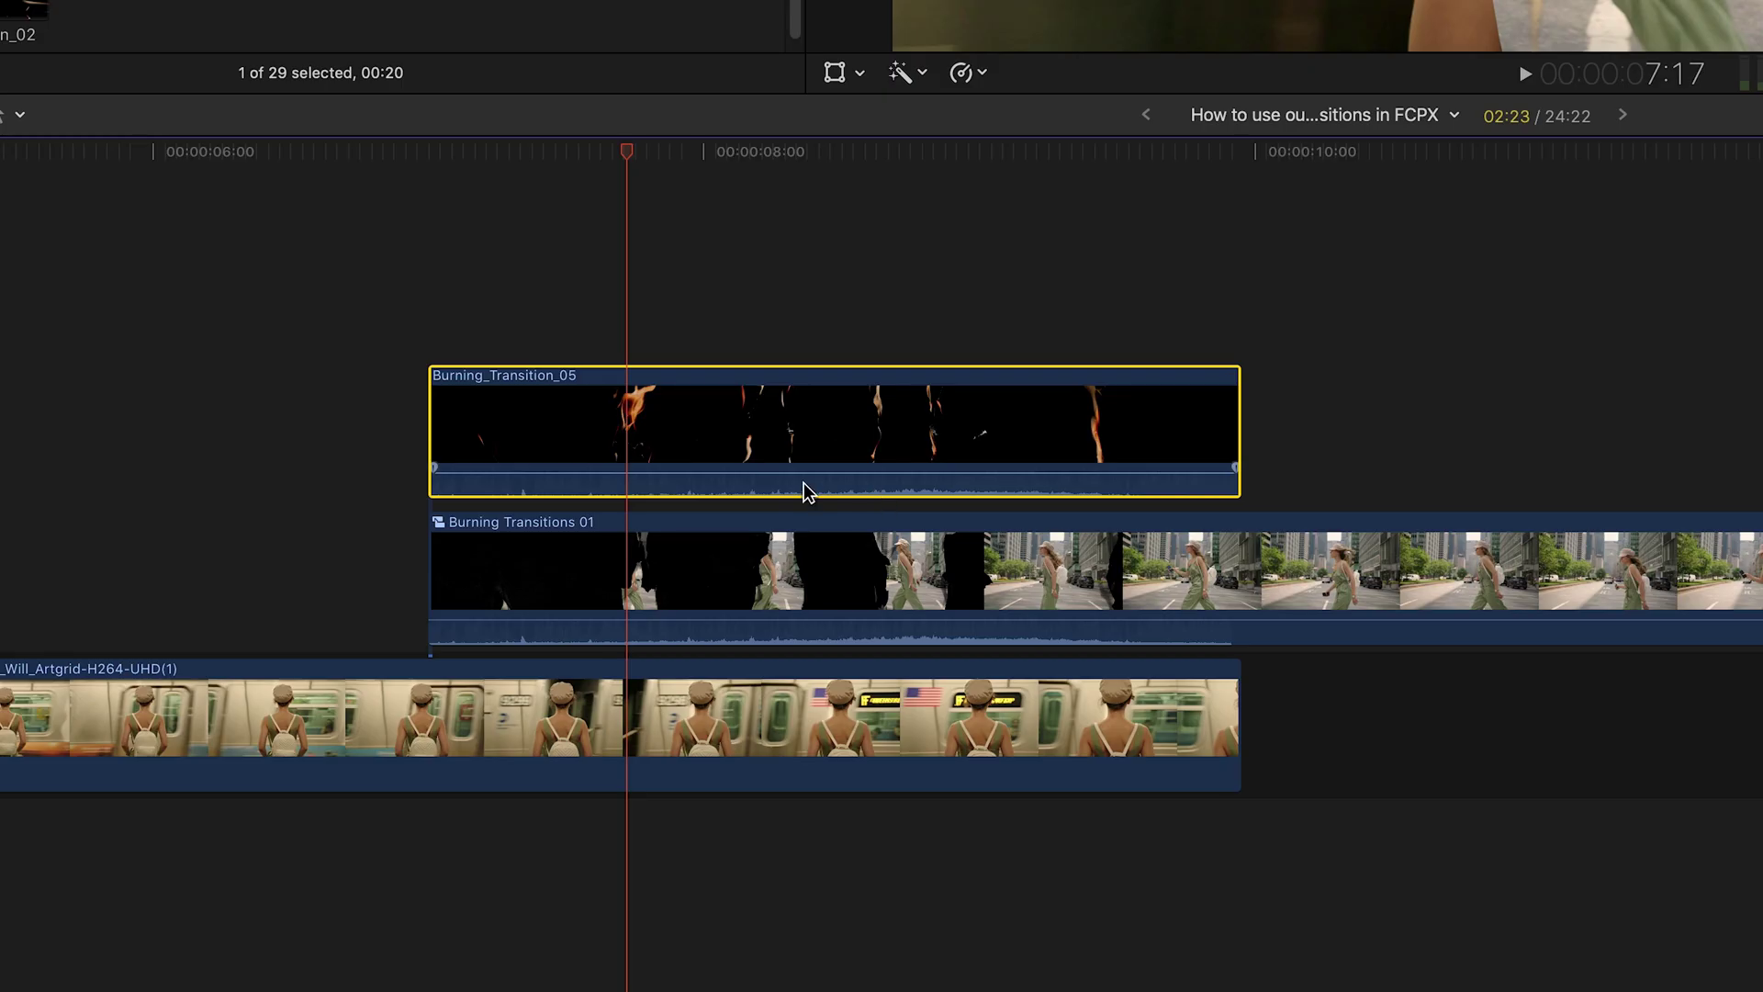
left_click_drag(707, 475, 715, 517)
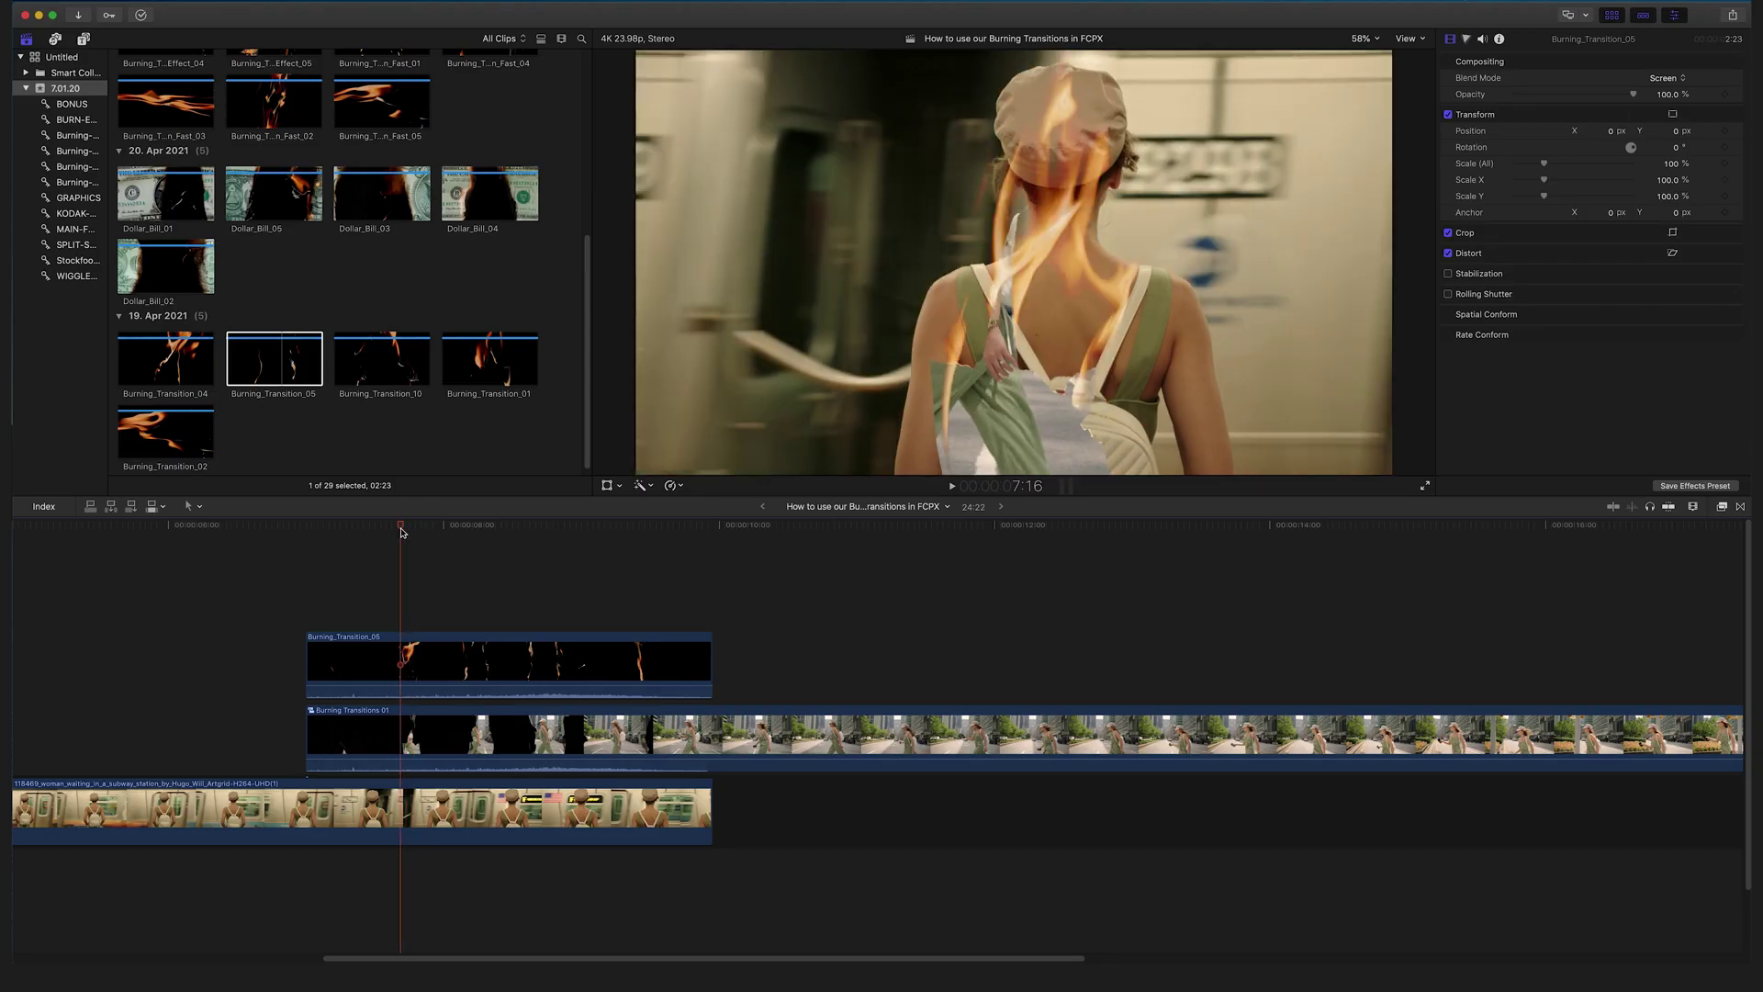
left_click(603, 154)
left_click_drag(394, 532, 406, 530)
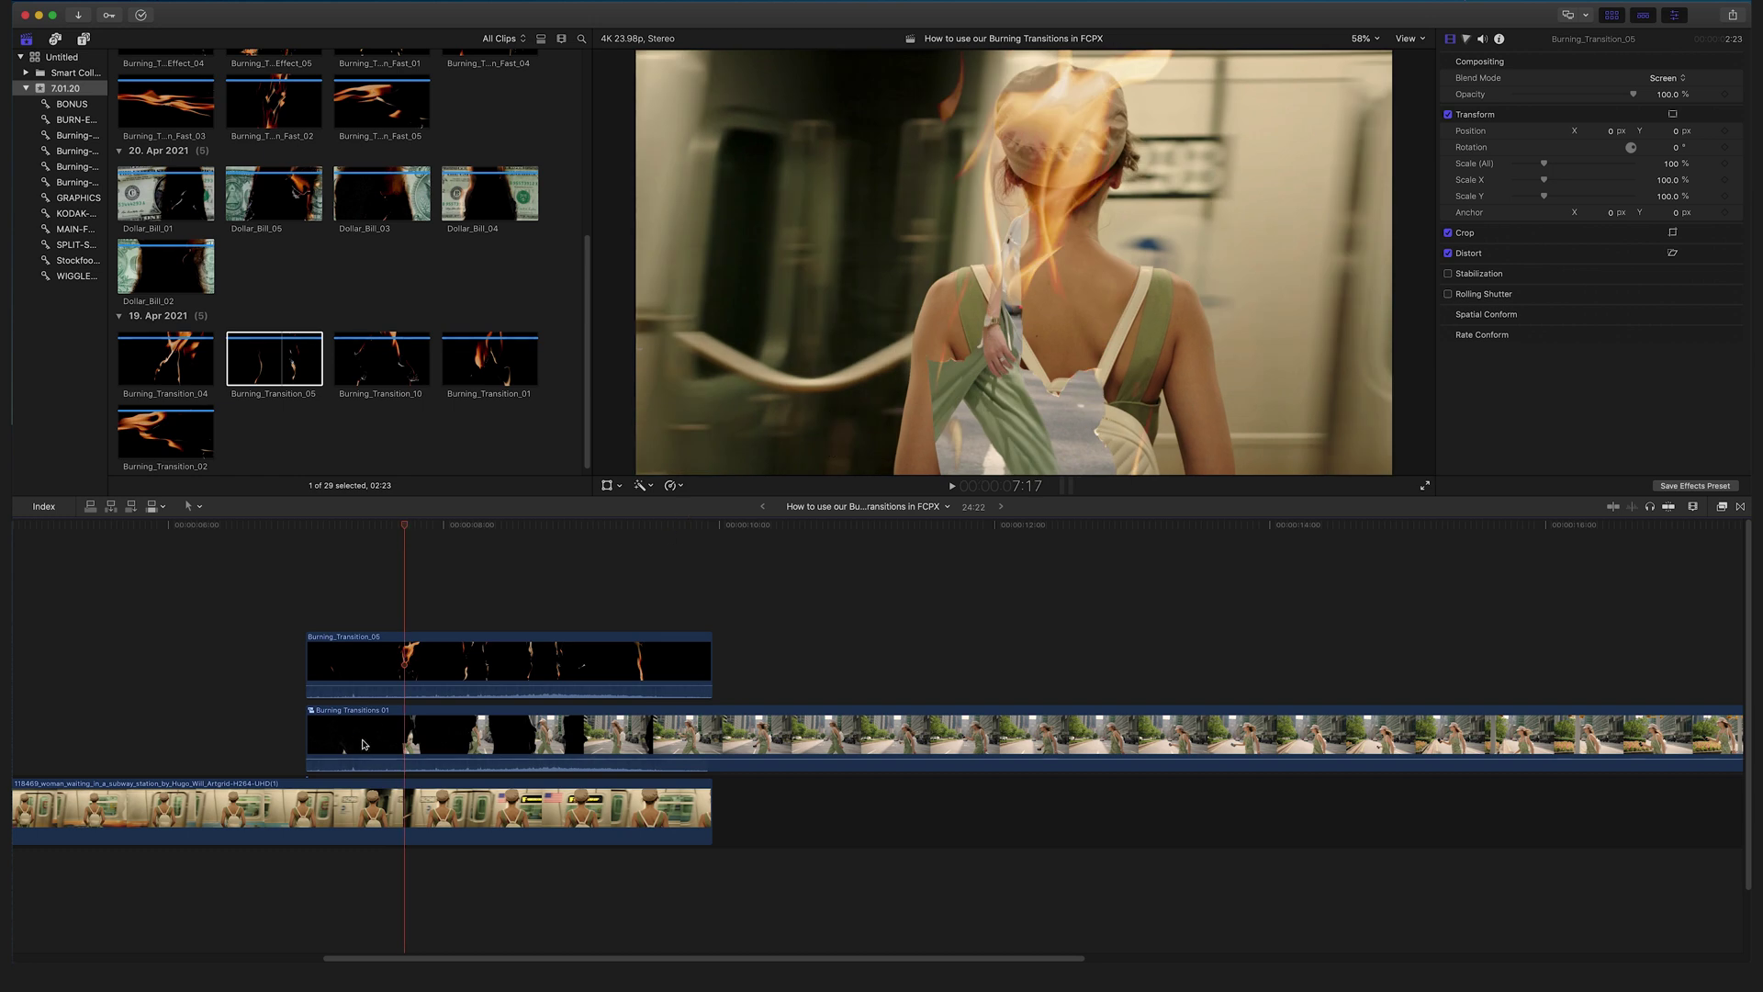
Option-drag the Burning_Transition_05 flame clip upward to stack a duplicate above it
left_click(465, 679)
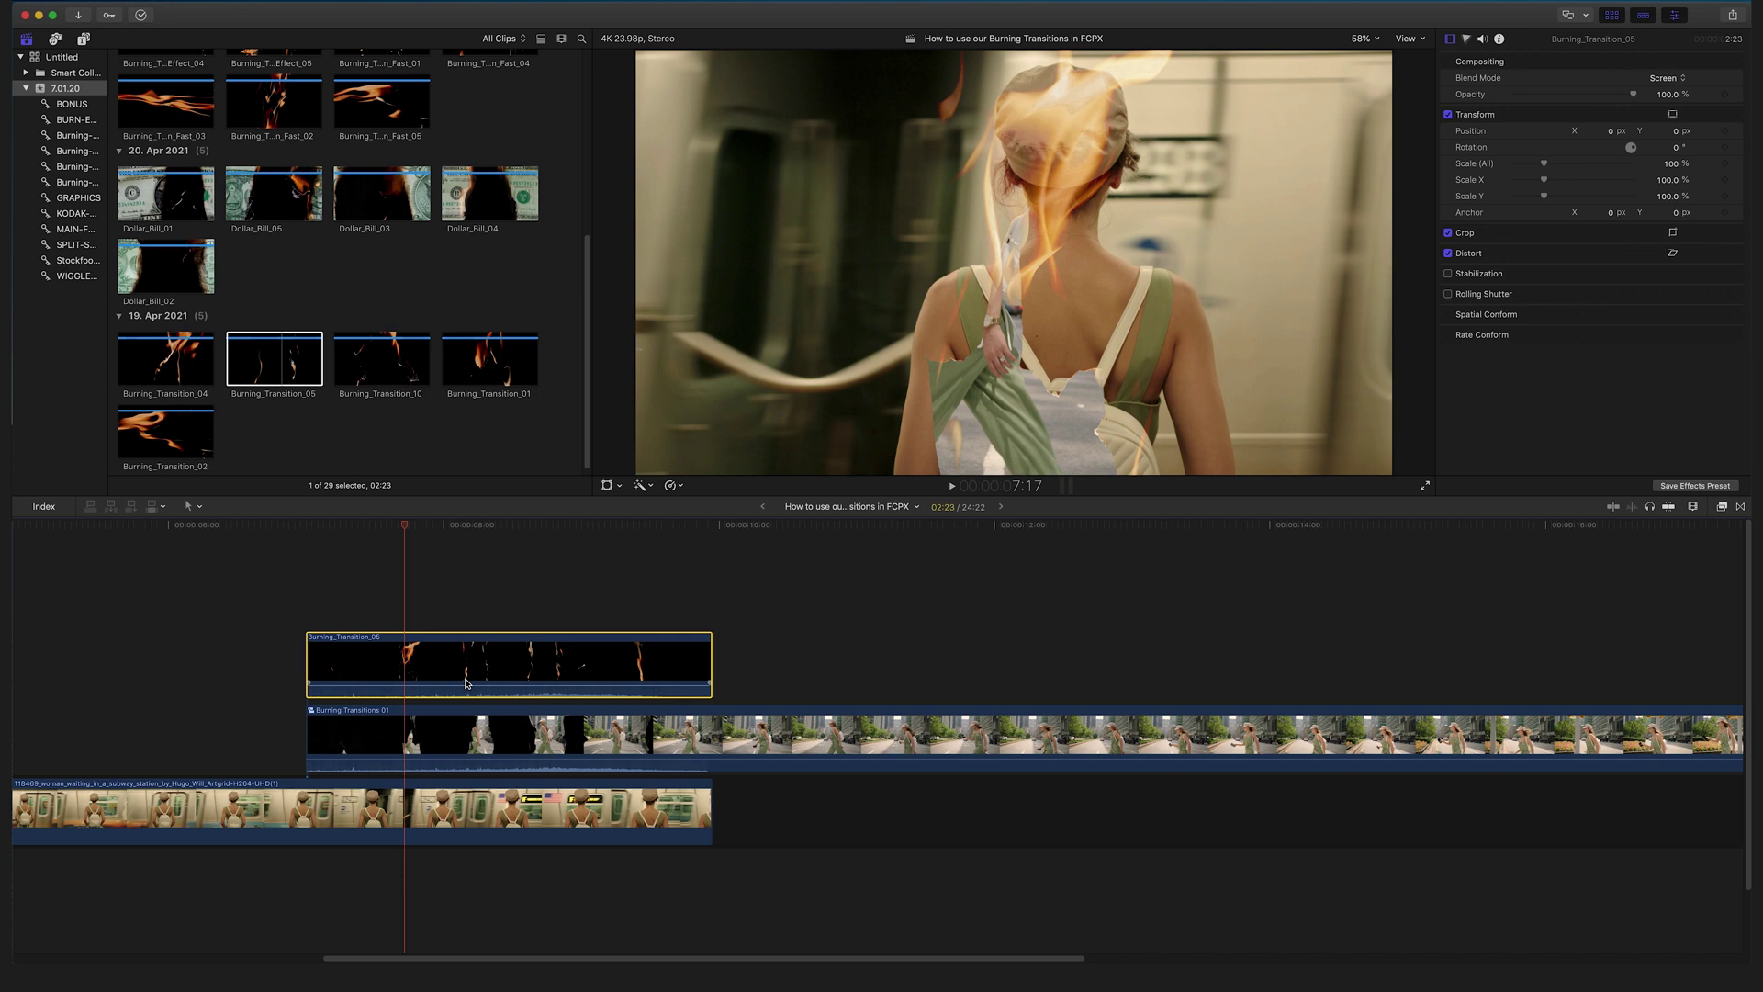
left_click_drag(466, 684, 458, 684)
left_click_drag(460, 663, 464, 592)
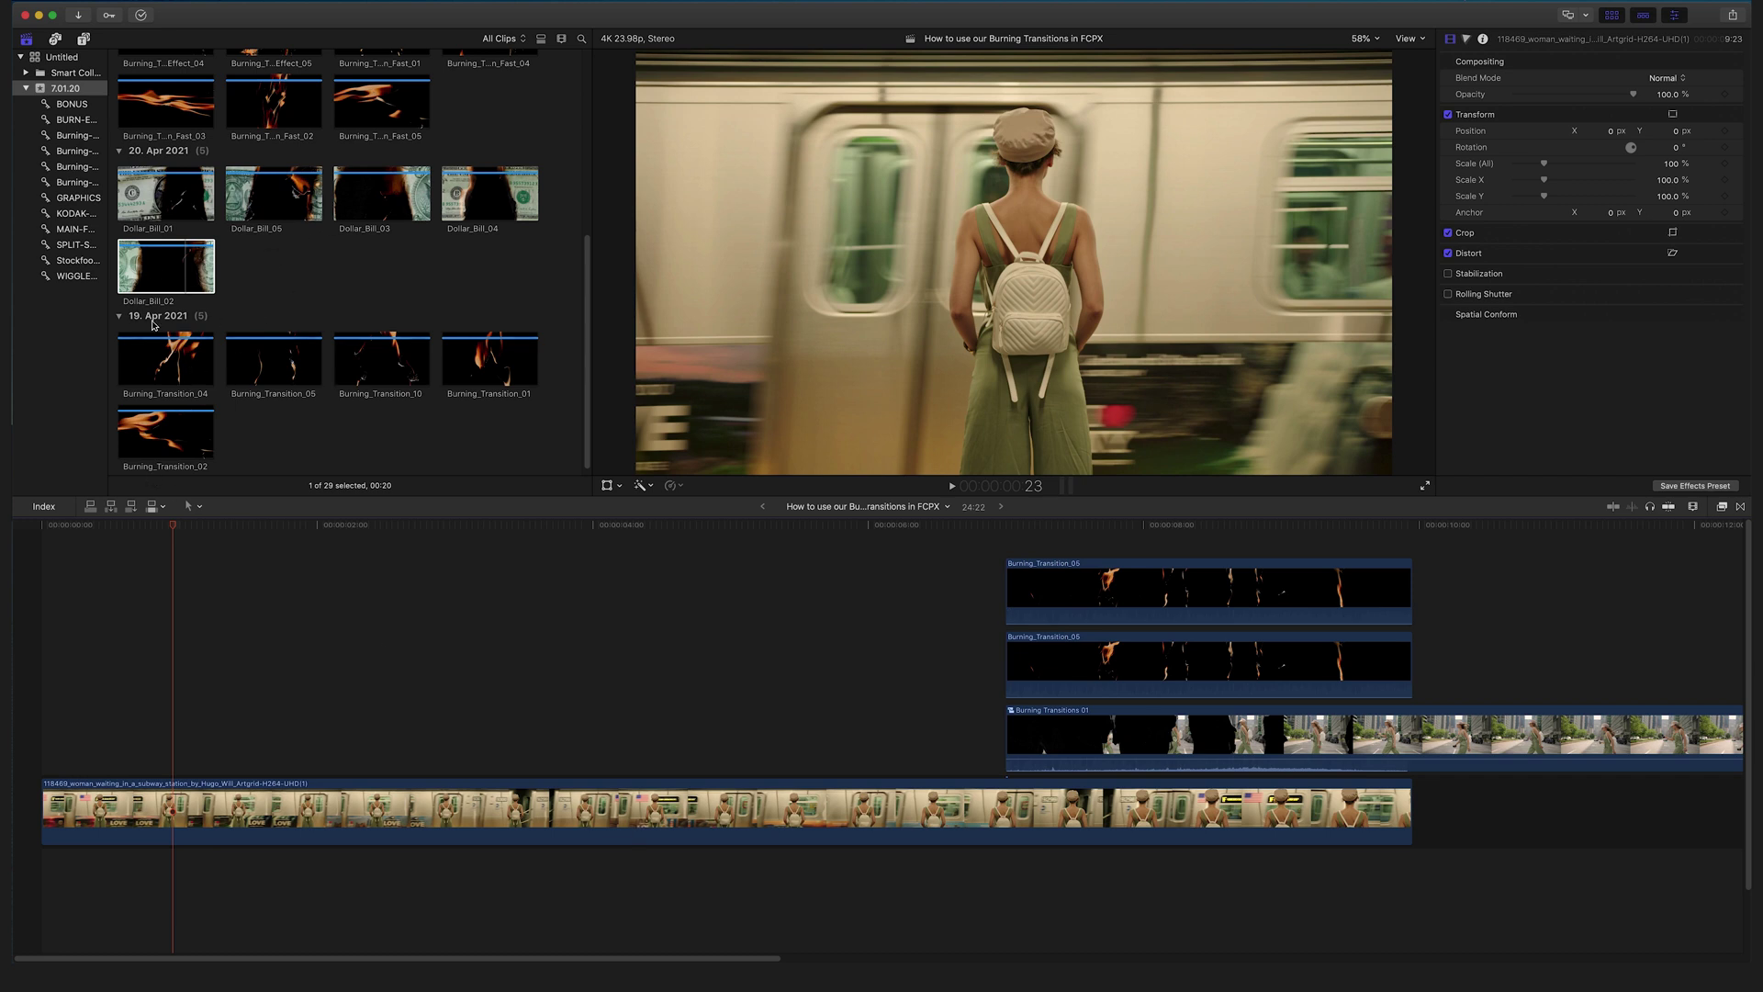
Preview Dollar_Bill_02 in the browser, then connect it above the start of the subway clip
left_click(166, 272)
left_click(299, 283)
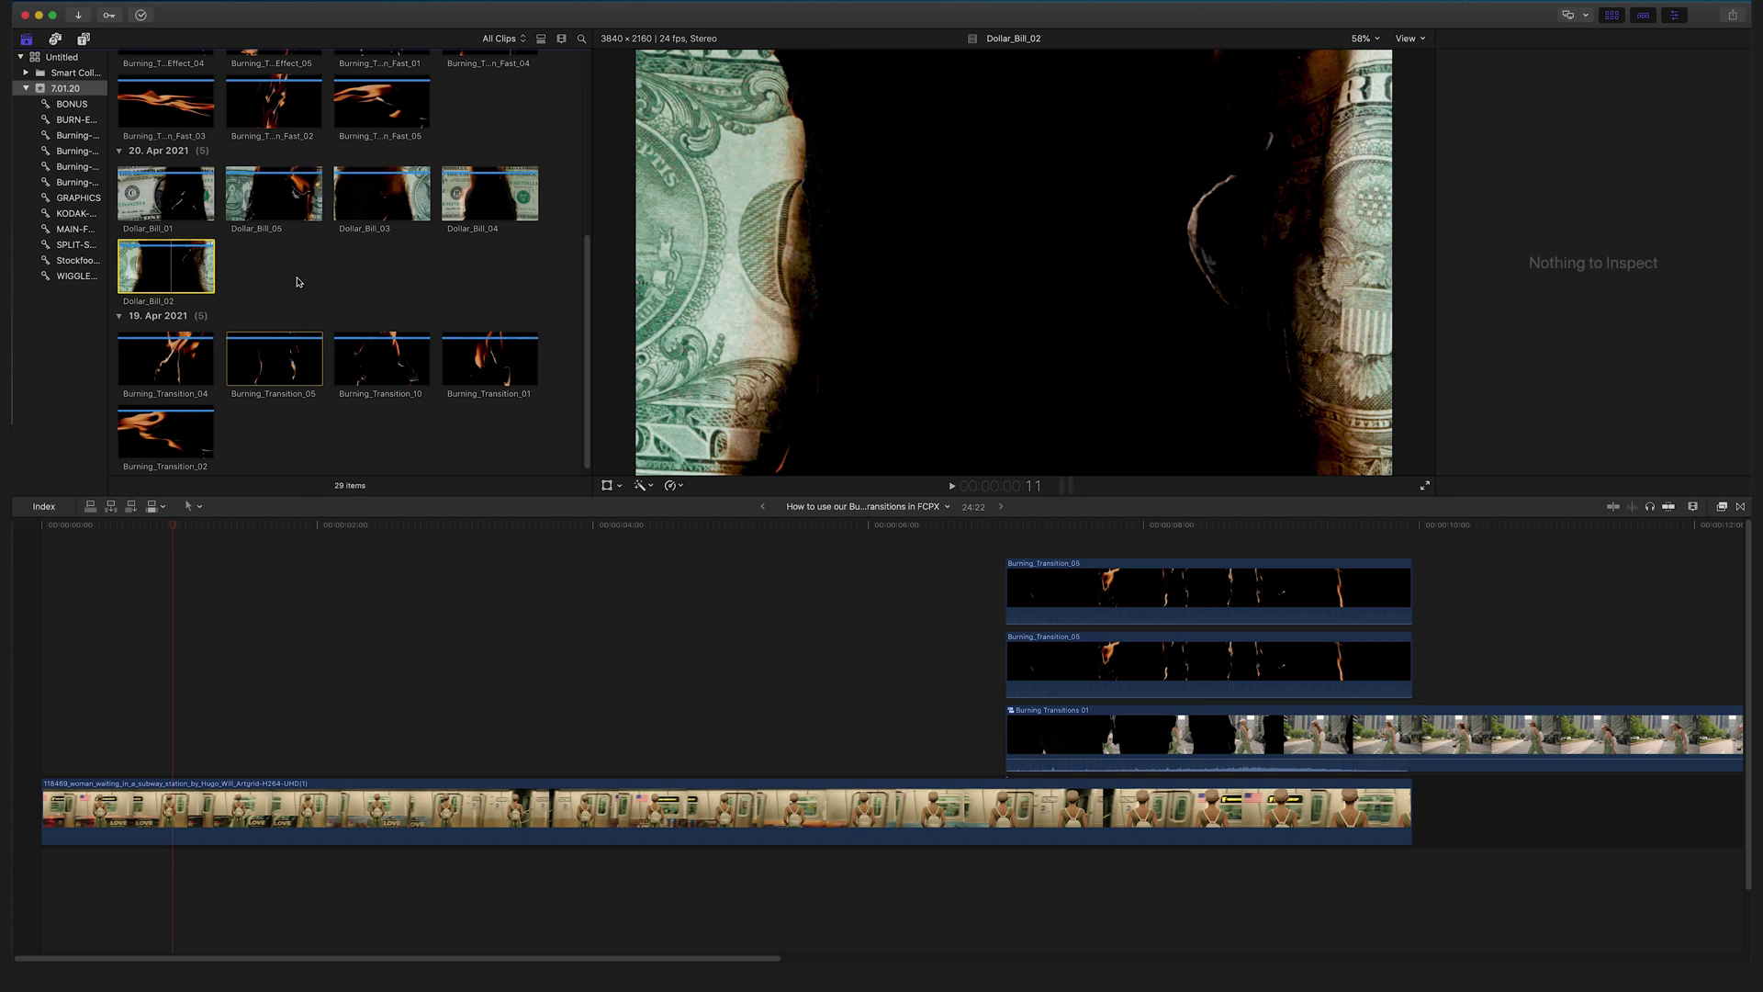
left_click(170, 275)
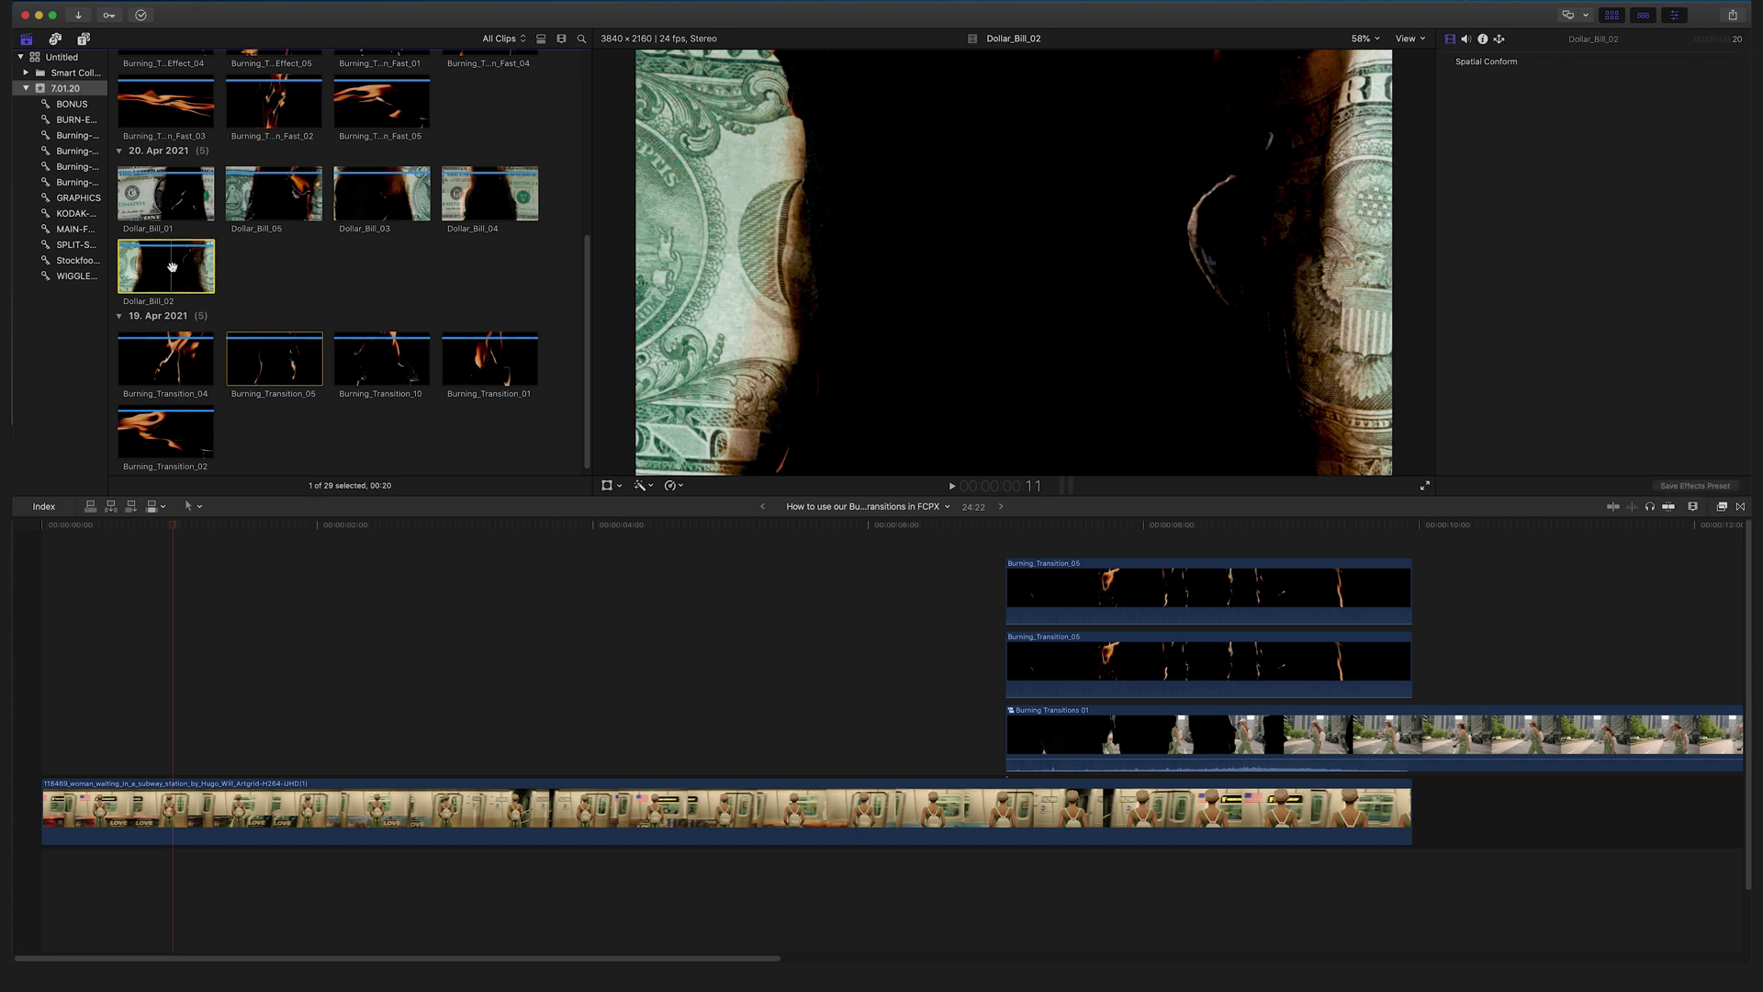
left_click_drag(171, 269, 40, 743)
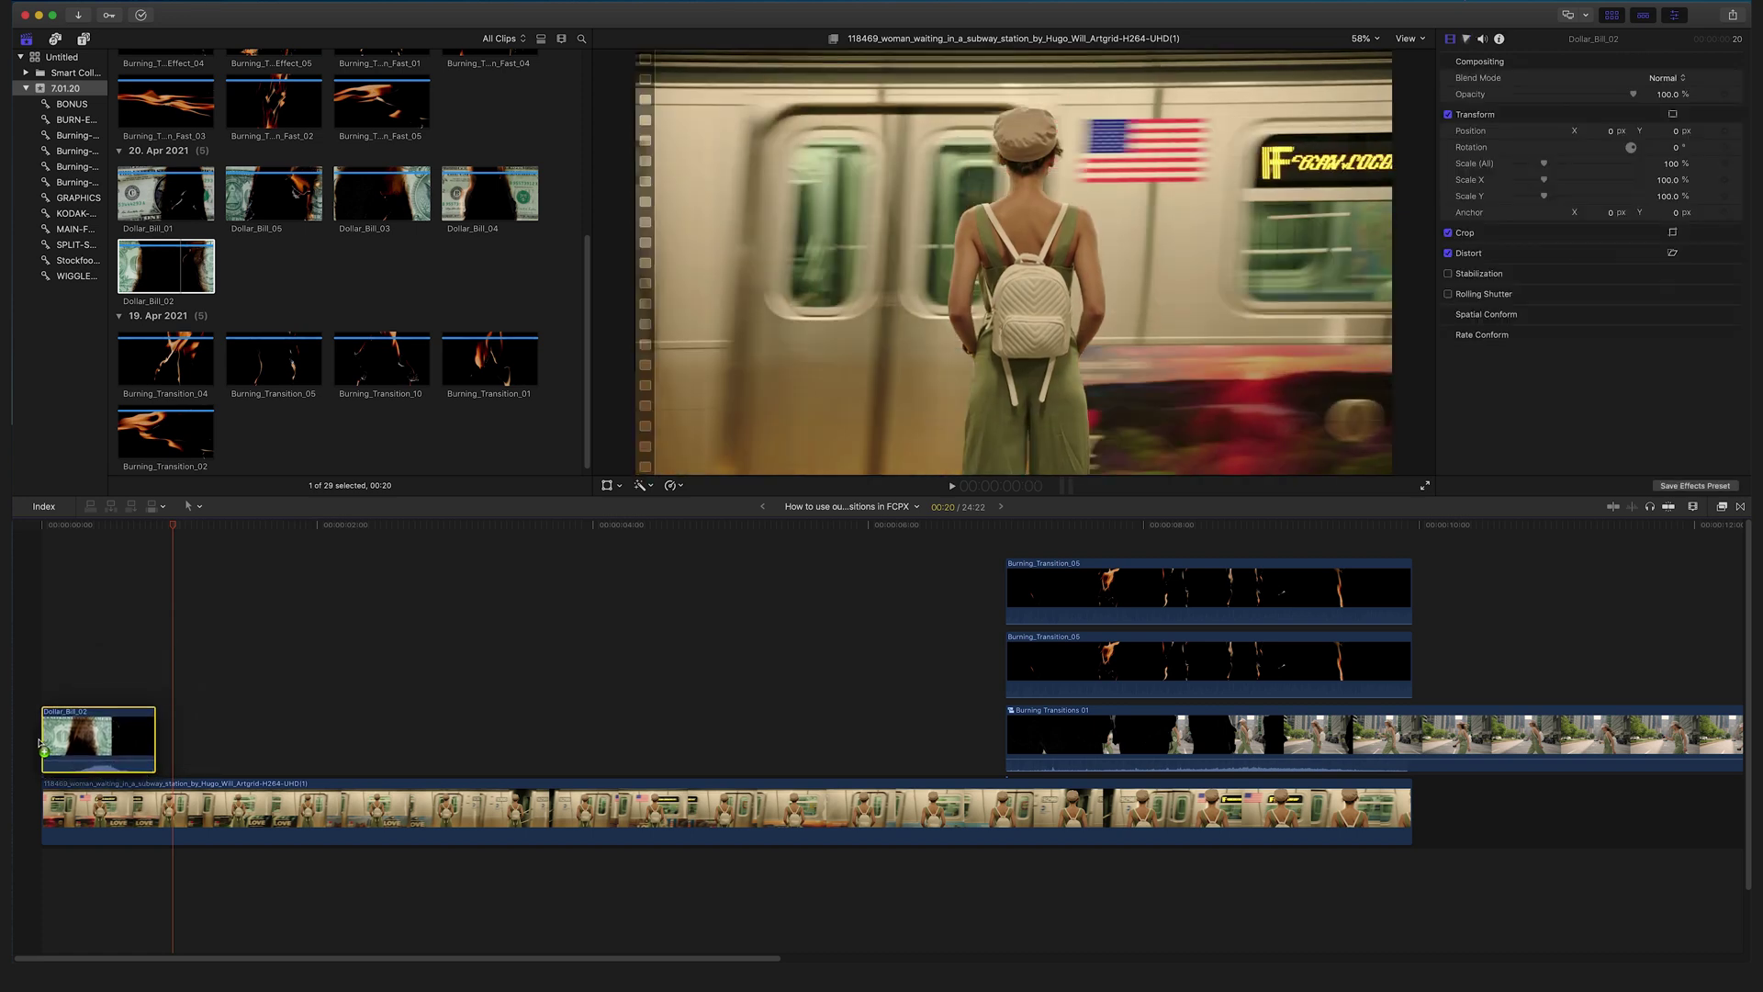